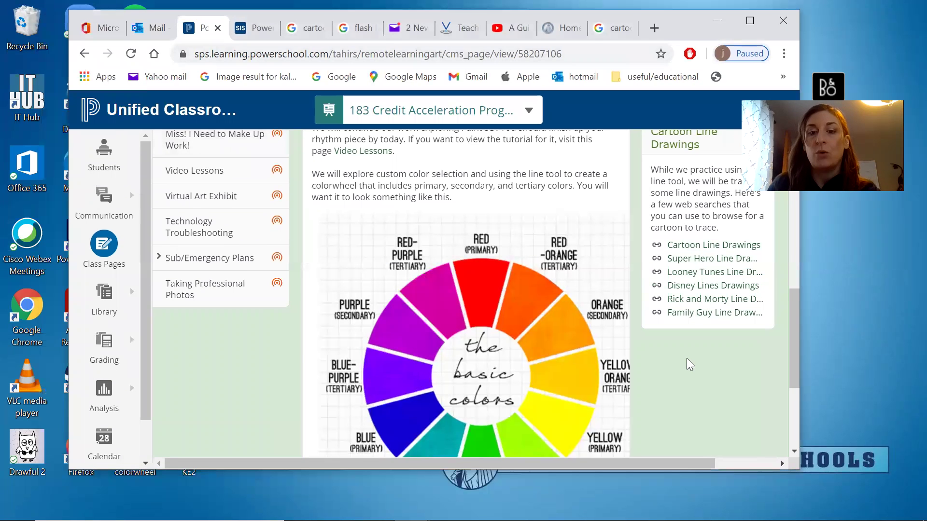
# Browse the cartoon line drawing image results and preview the Goku drawing larger.
pyautogui.scroll(10, 305, 309)
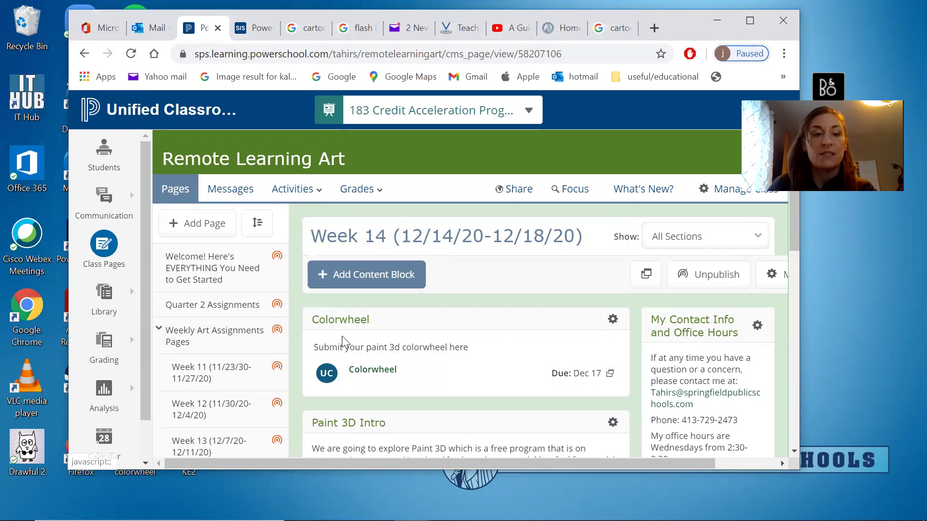
pyautogui.scroll(-3, 342, 336)
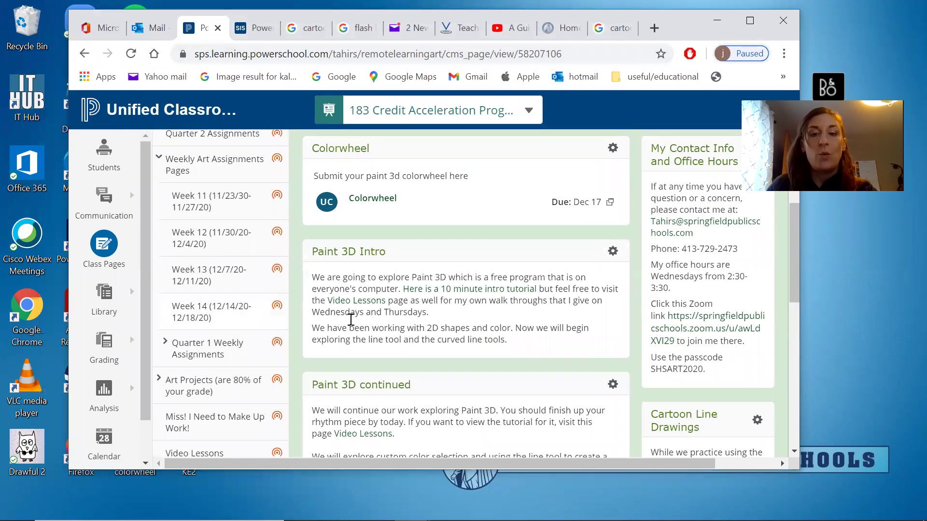
pyautogui.scroll(-4, 612, 283)
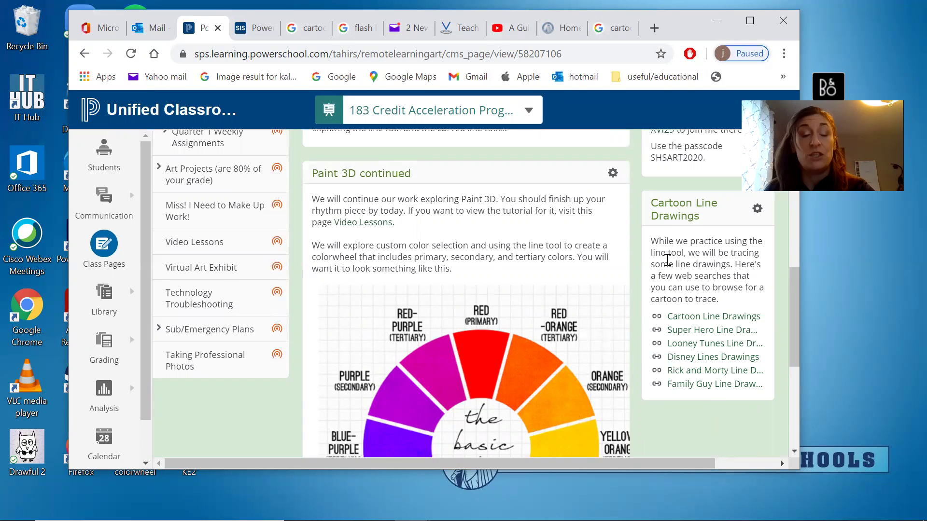
pyautogui.click(309, 27)
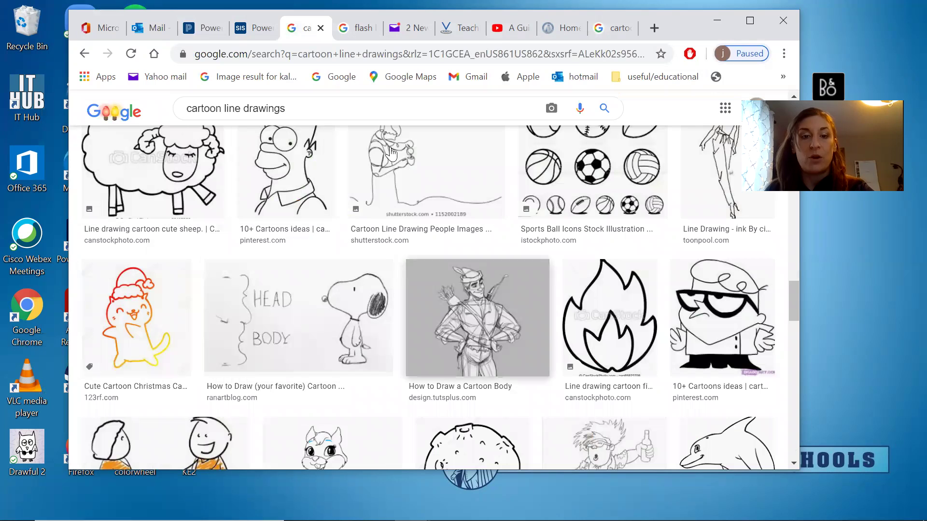
pyautogui.scroll(3, 476, 290)
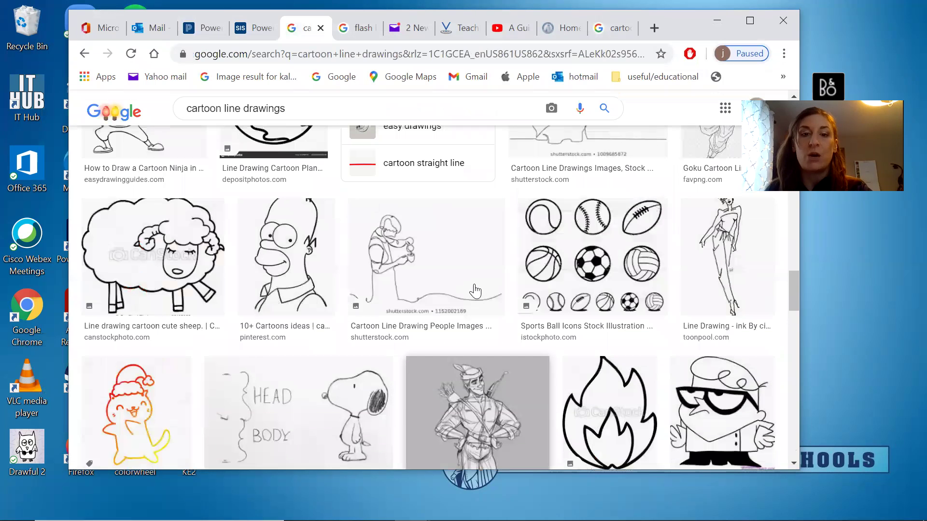
pyautogui.scroll(2, 475, 289)
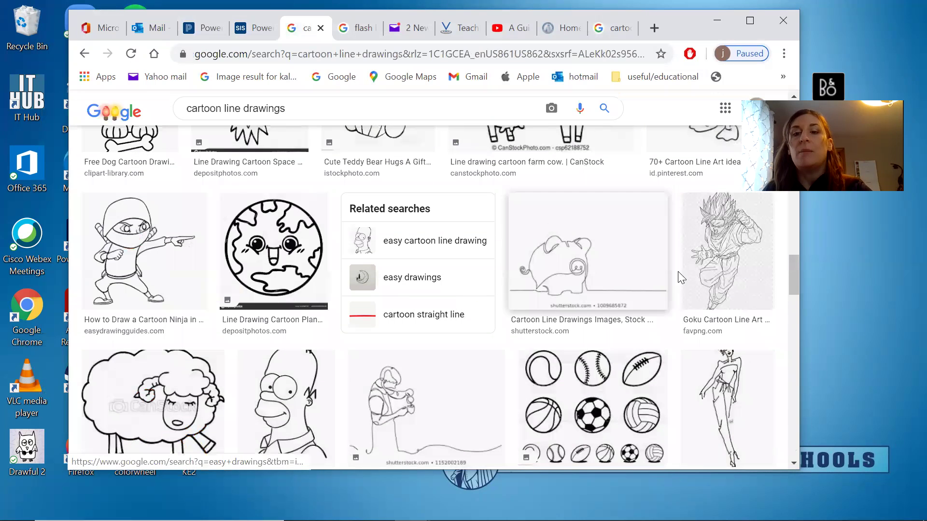
pyautogui.click(718, 263)
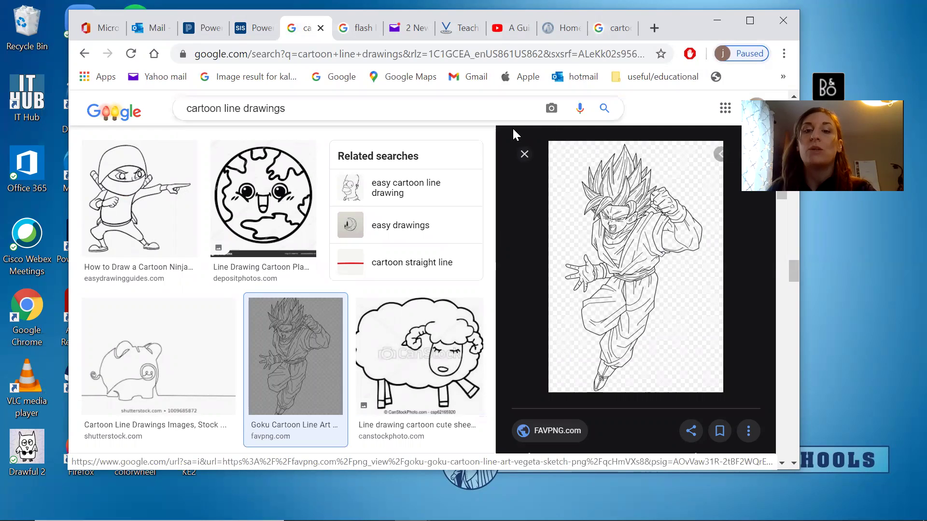
pyautogui.click(524, 155)
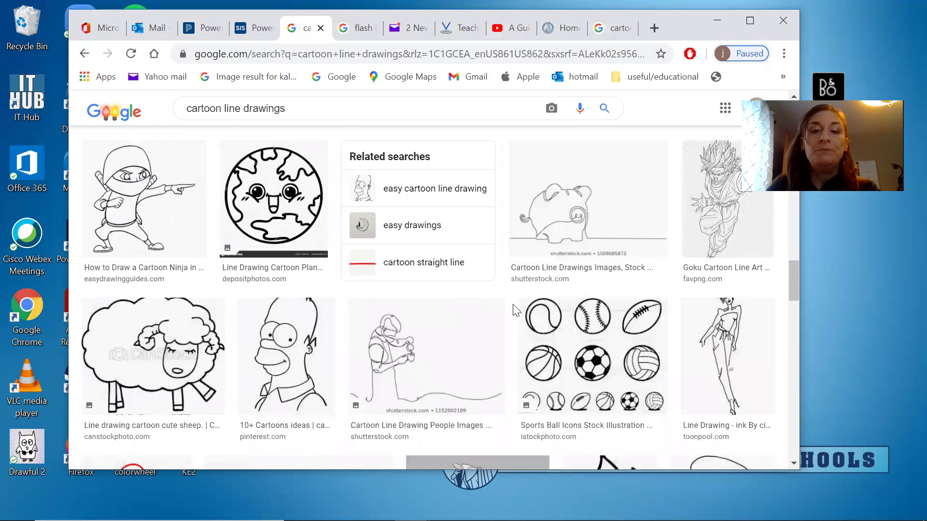
# Switch to the flash line drawings image results.
pyautogui.scroll(5, 514, 312)
pyautogui.scroll(3, 514, 311)
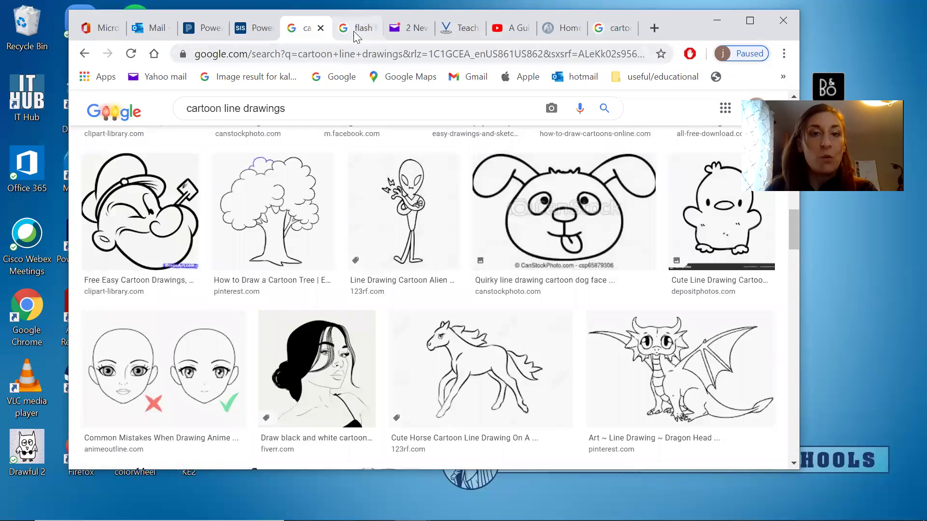
pyautogui.click(353, 31)
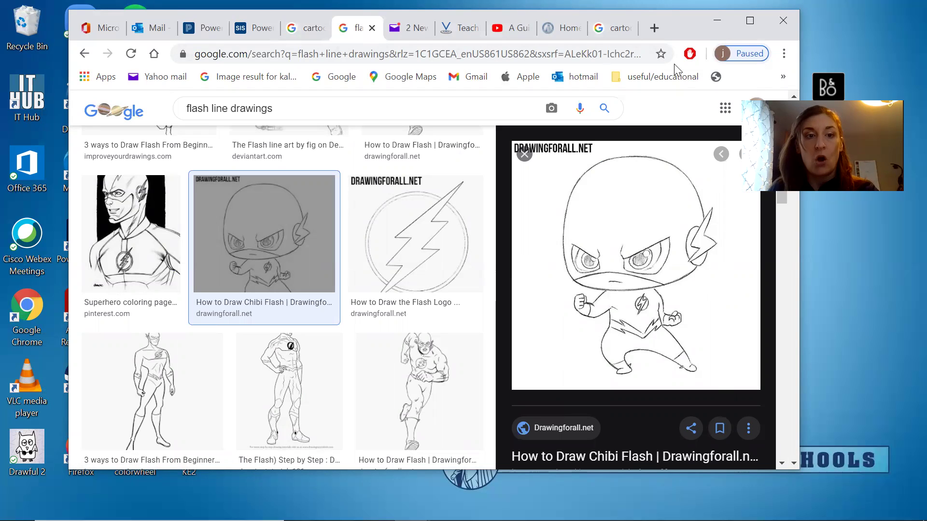
# Minimize the browser and launch Paint 3D by searching 'pa' in Windows search.
pyautogui.click(716, 28)
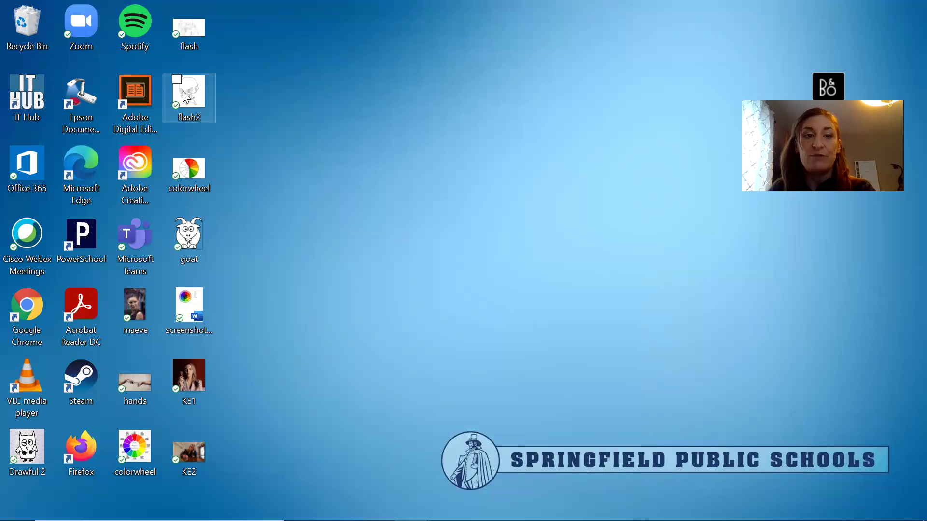
pyautogui.moveTo(410, 519)
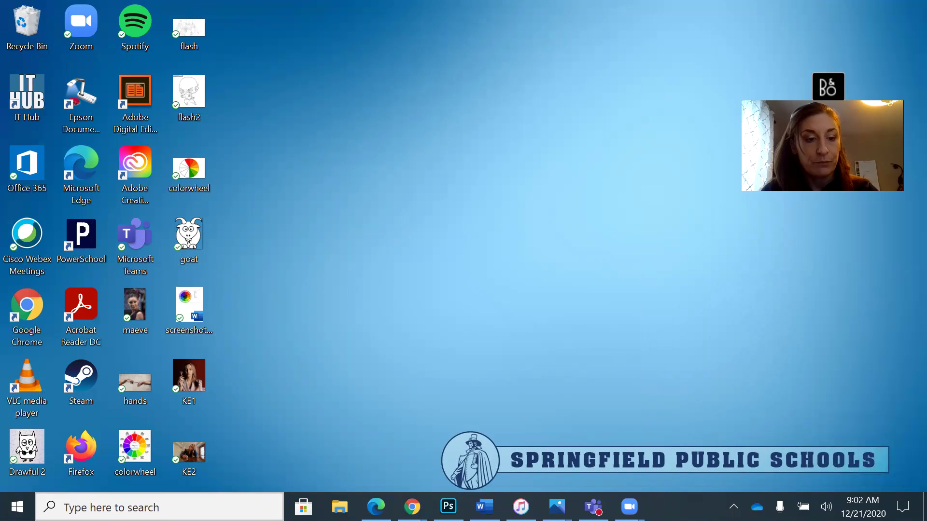
pyautogui.click(159, 507)
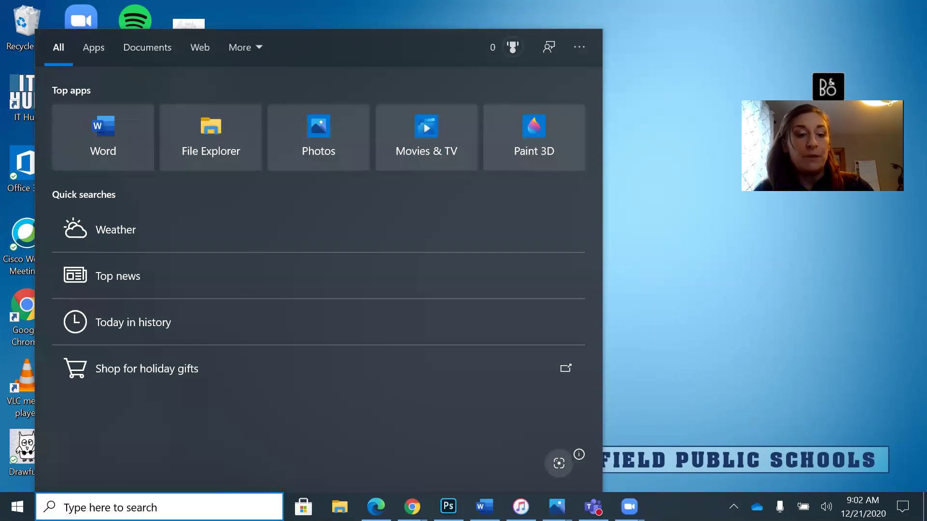
pyautogui.write('pain')
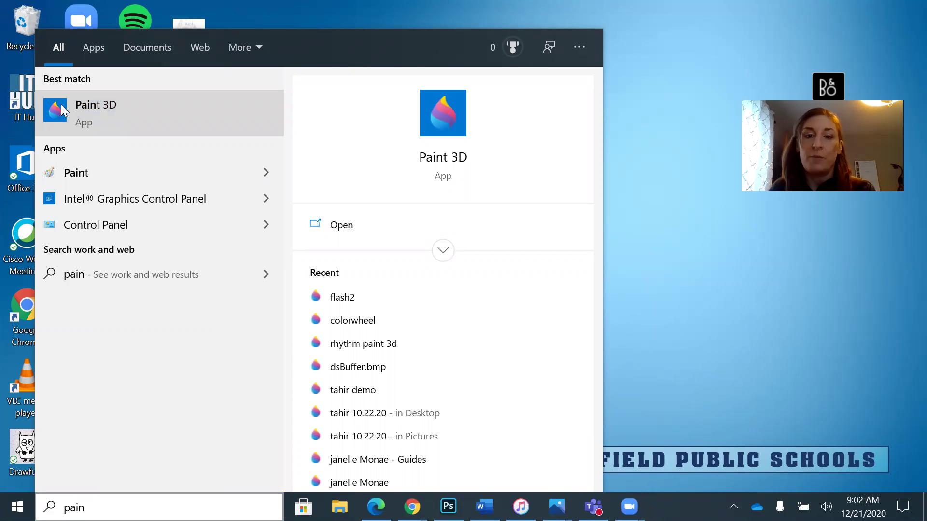
pyautogui.click(63, 110)
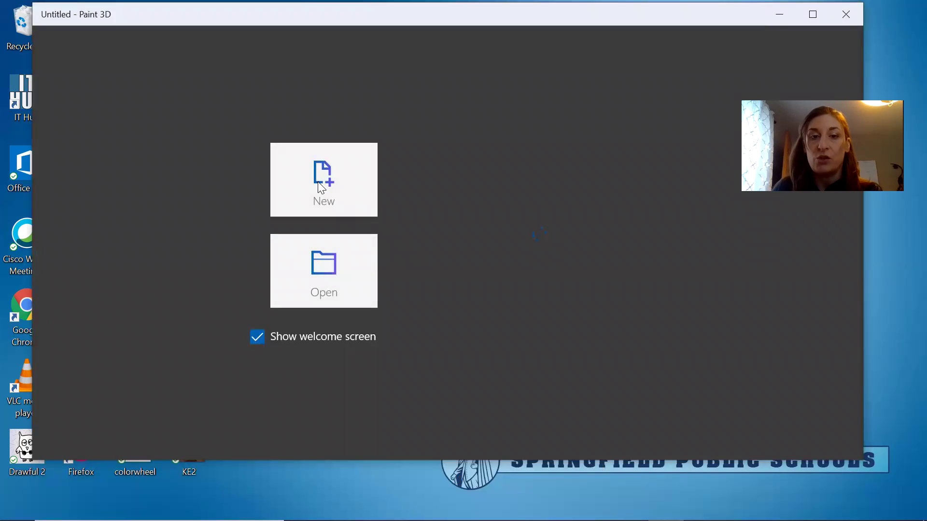
# Start a new project and insert the flash2 drawing onto the canvas.
pyautogui.click(321, 188)
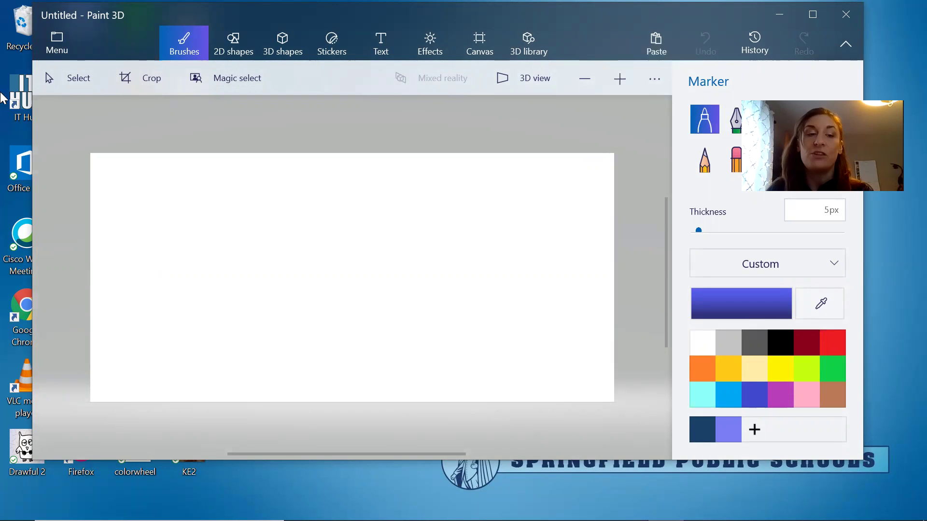
pyautogui.click(60, 47)
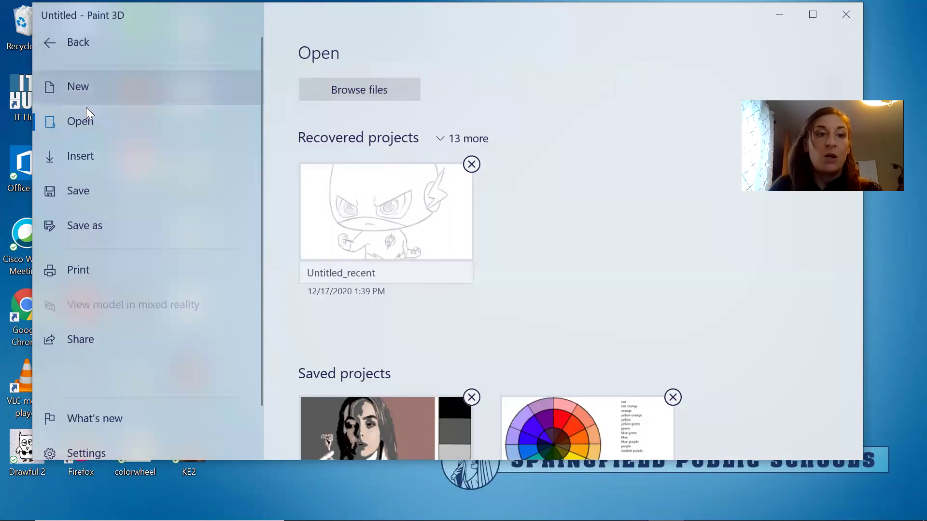
pyautogui.click(90, 165)
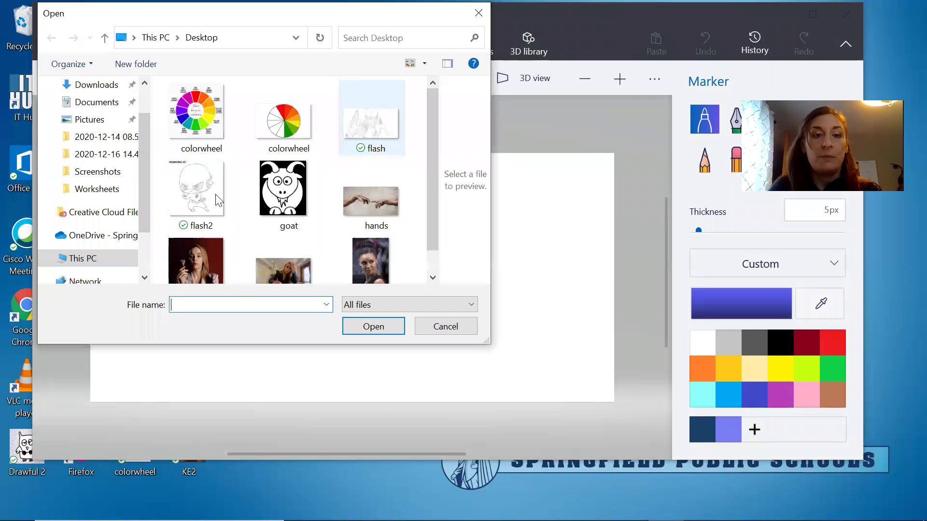
pyautogui.doubleClick(211, 203)
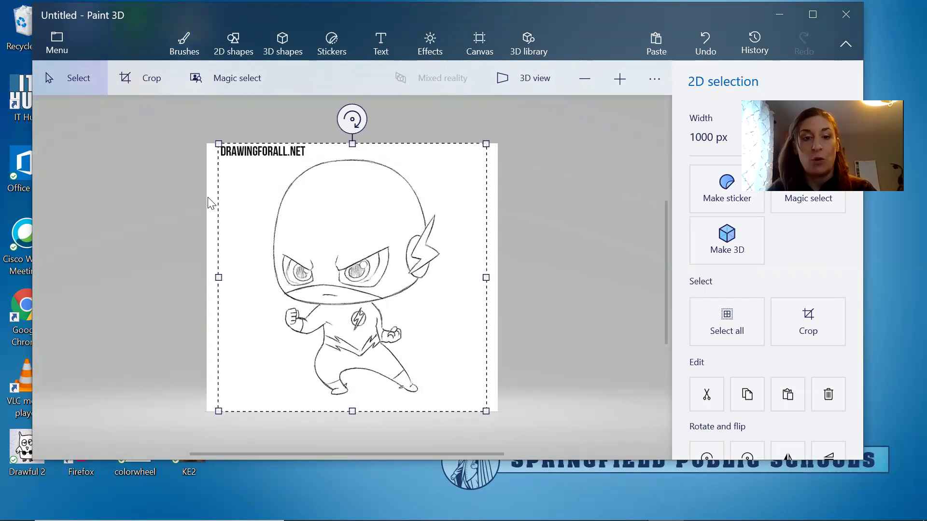
# Enlarge the Flash drawing to 1102 px wide, then undo the insertion.
pyautogui.moveTo(218, 144); pyautogui.dragTo(195, 133)
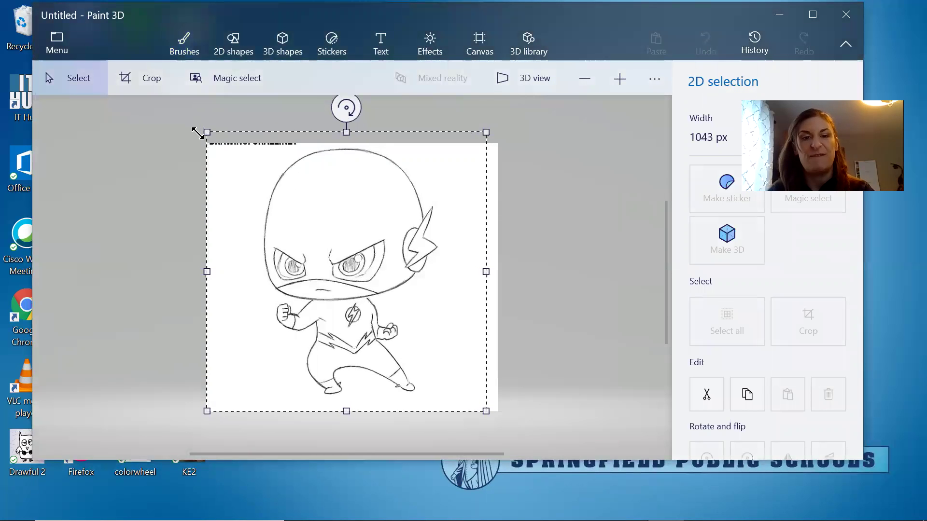
pyautogui.moveTo(346, 240)
pyautogui.mouseDown()
pyautogui.moveTo(345, 250)
pyautogui.moveTo(325, 246)
pyautogui.moveTo(331, 258)
pyautogui.moveTo(378, 244)
pyautogui.moveTo(348, 252)
pyautogui.mouseUp()
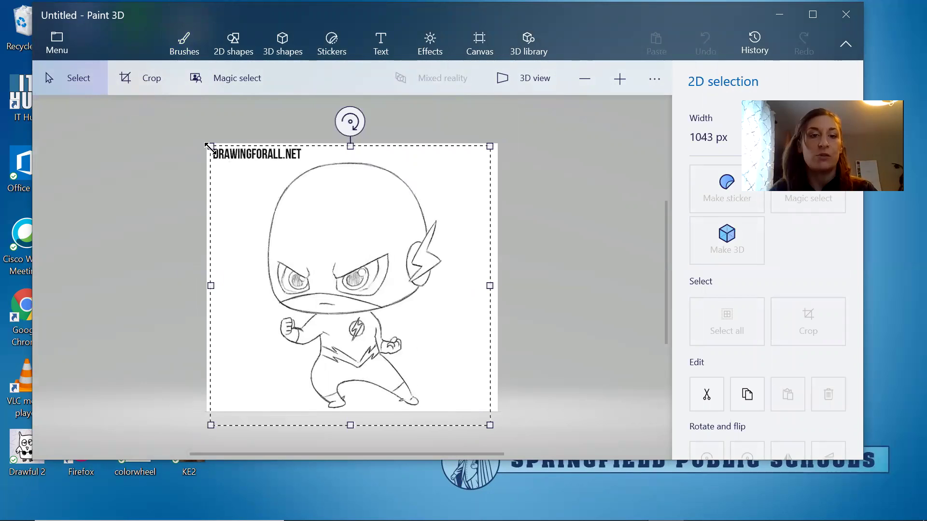
pyautogui.moveTo(194, 133); pyautogui.dragTo(196, 135)
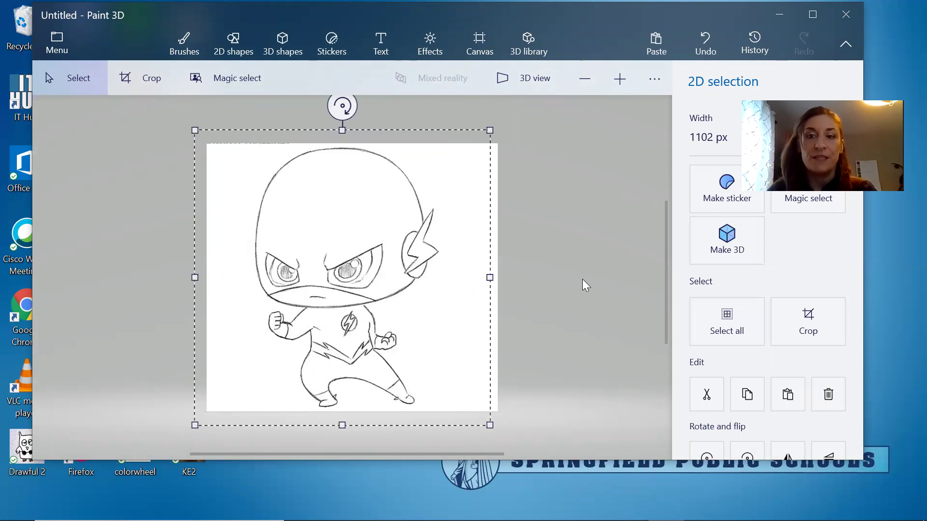
pyautogui.press('b')
pyautogui.hotkey('ctrl', 'z')
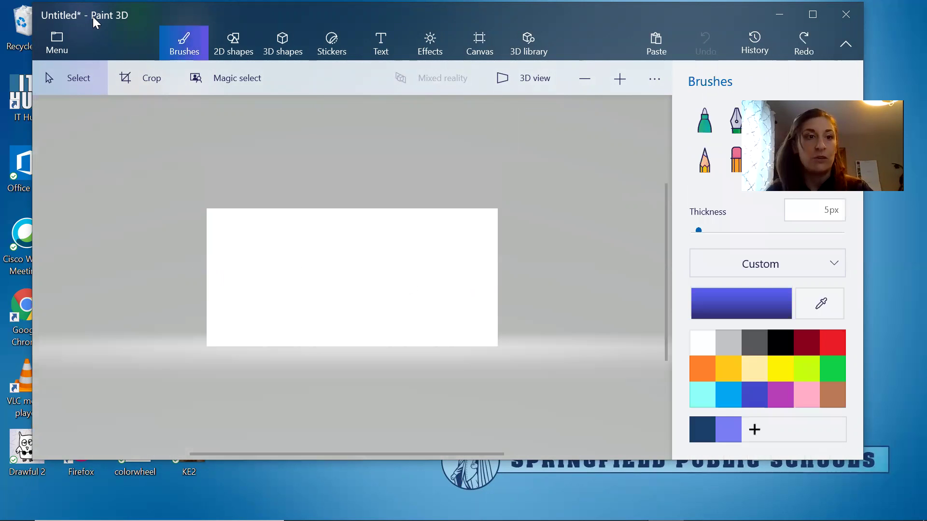
# Insert the chibi Flash sketch file and enlarge it to 1088 px wide.
pyautogui.click(58, 44)
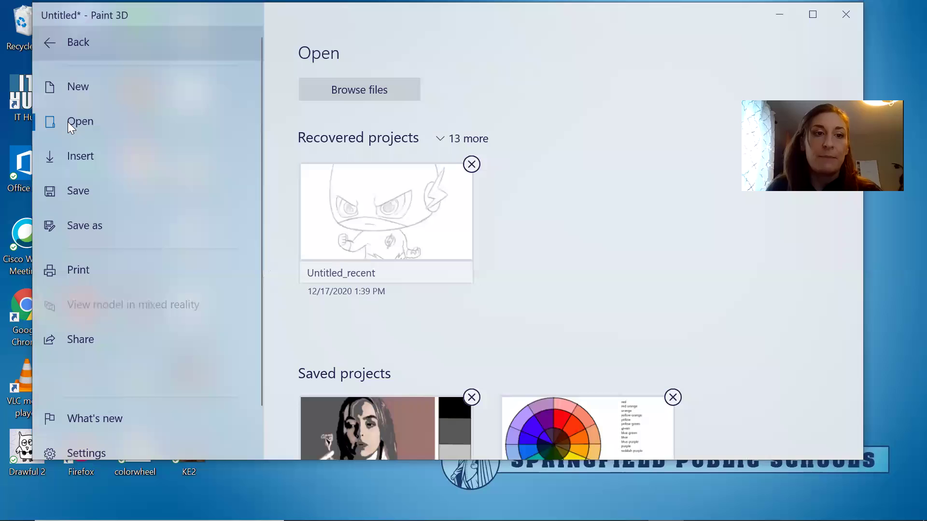
pyautogui.click(74, 155)
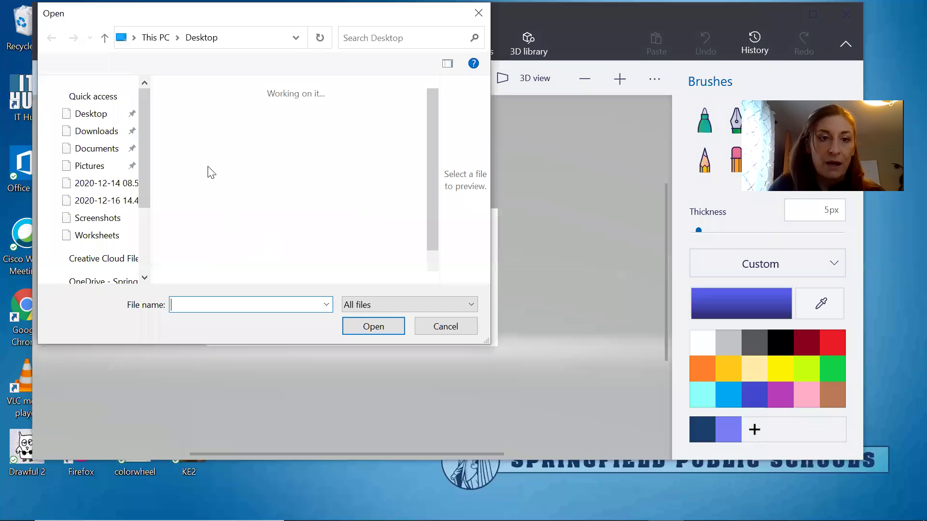
pyautogui.press('Escape')
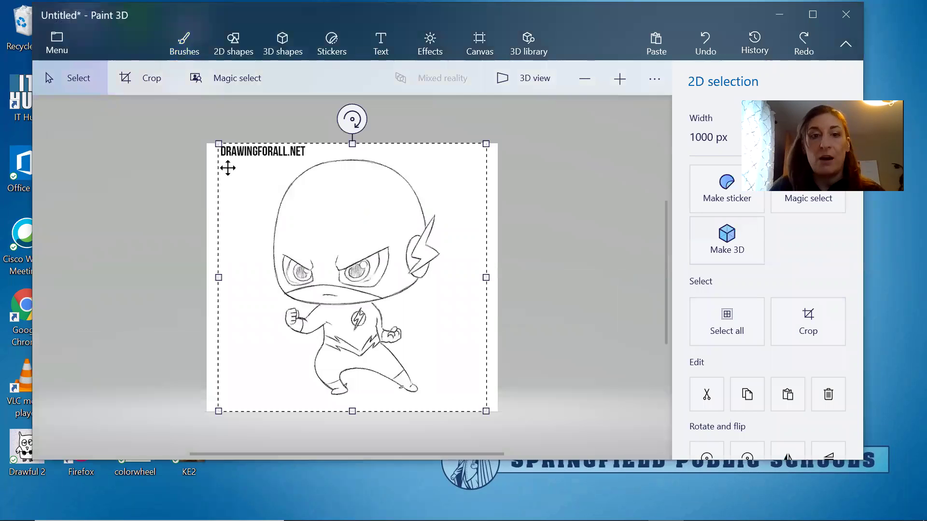
pyautogui.moveTo(218, 144); pyautogui.dragTo(190, 135)
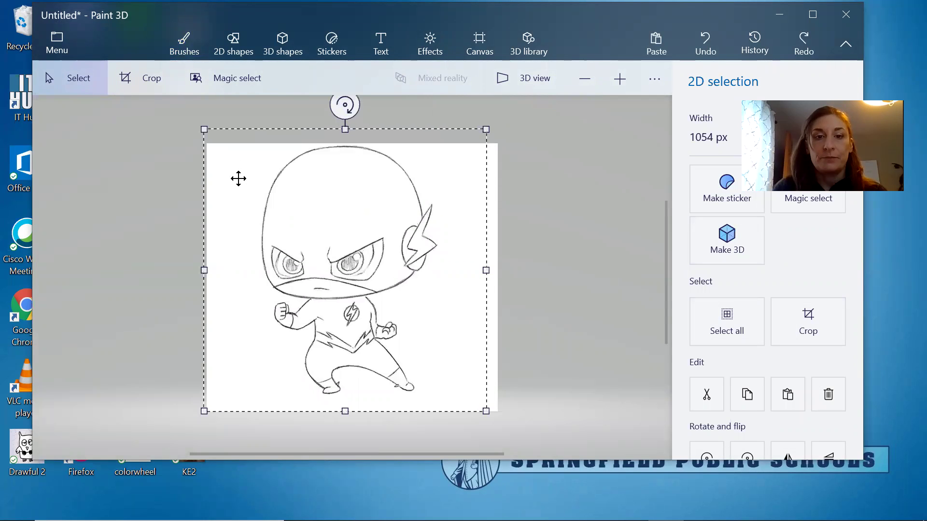
pyautogui.moveTo(238, 178); pyautogui.dragTo(240, 181)
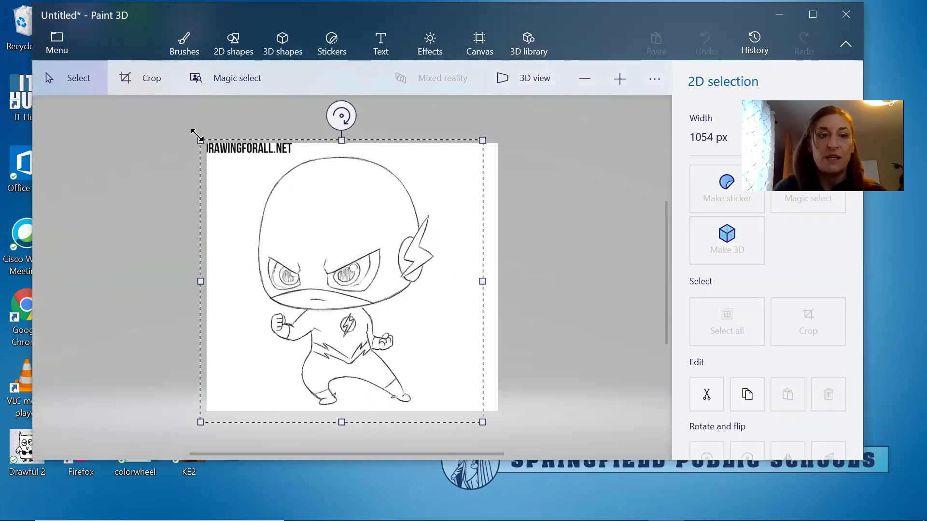
pyautogui.moveTo(191, 128); pyautogui.dragTo(190, 128)
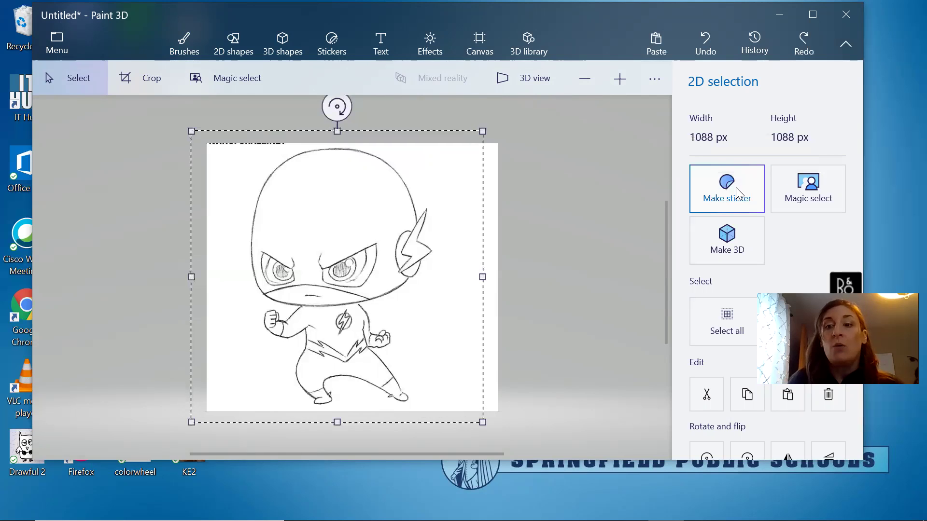
# Make the sketch a sticker and set its opacity to 49%.
pyautogui.click(736, 188)
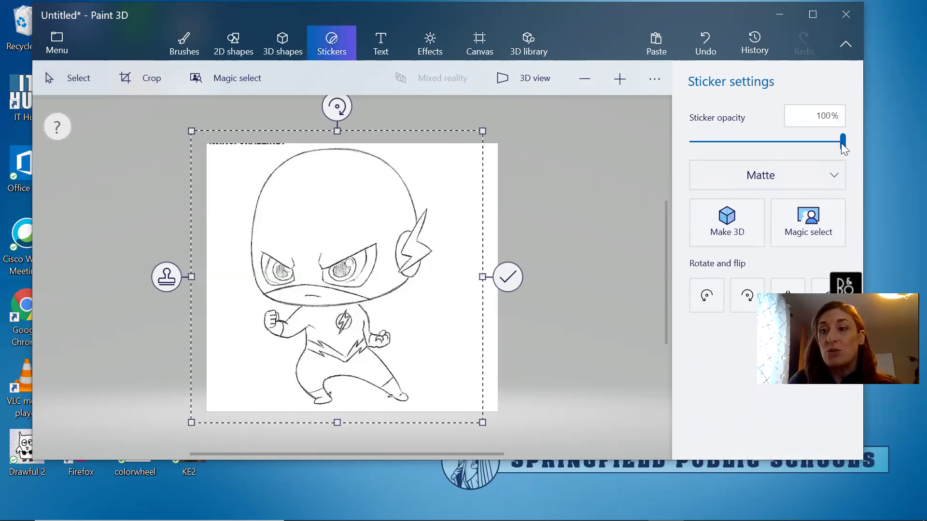
pyautogui.moveTo(835, 148); pyautogui.dragTo(770, 152)
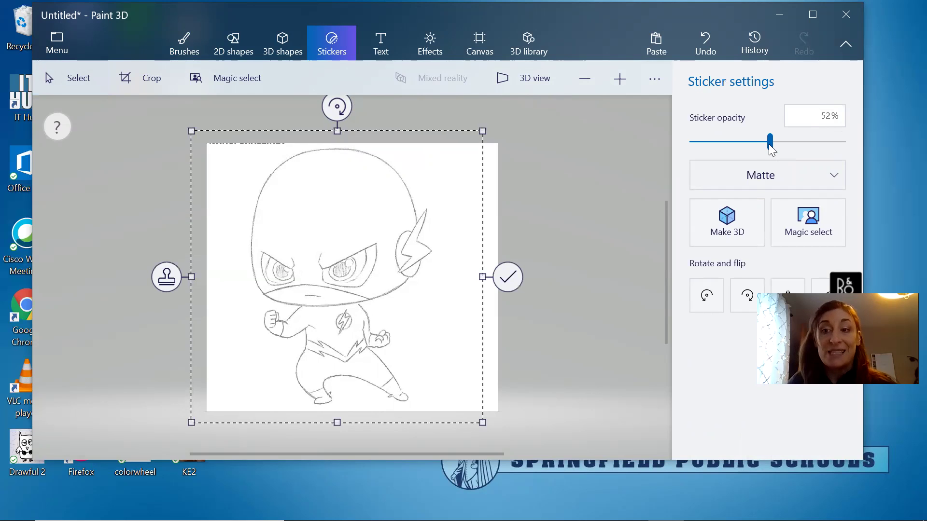
pyautogui.click(764, 145)
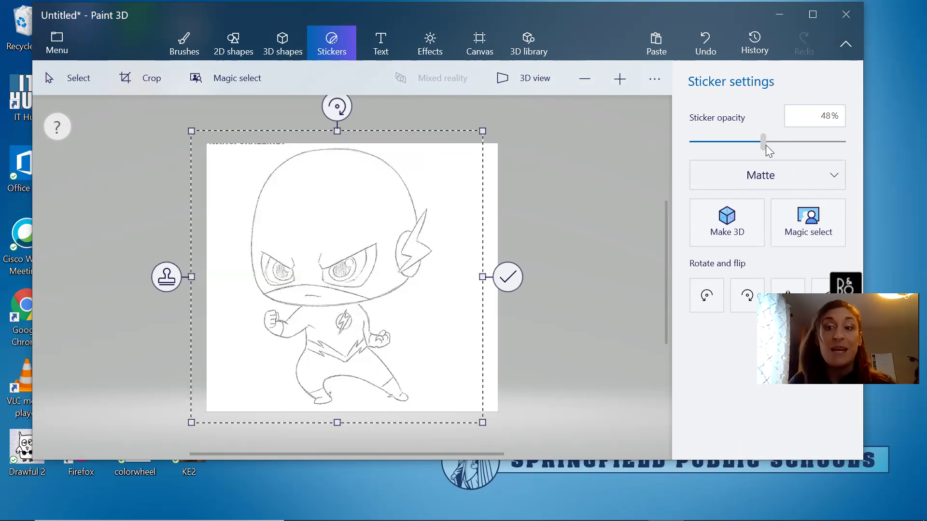
pyautogui.click(768, 145)
pyautogui.moveTo(837, 145)
pyautogui.mouseDown()
pyautogui.moveTo(856, 152)
pyautogui.moveTo(844, 152)
pyautogui.mouseUp()
pyautogui.click(770, 154)
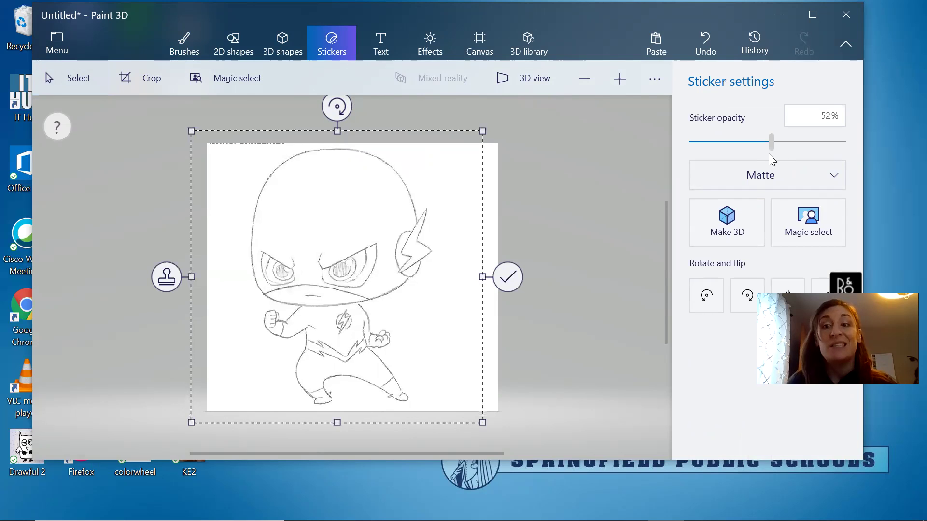
pyautogui.click(763, 155)
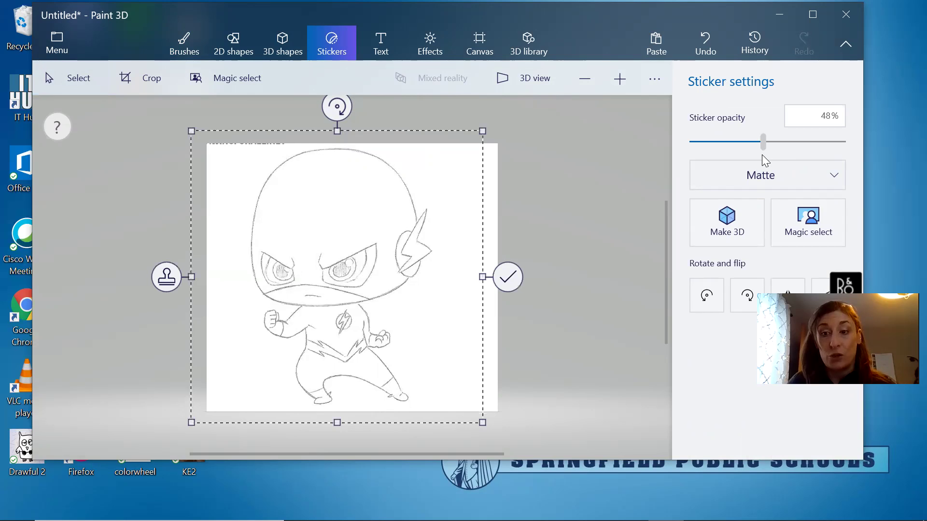
pyautogui.click(764, 156)
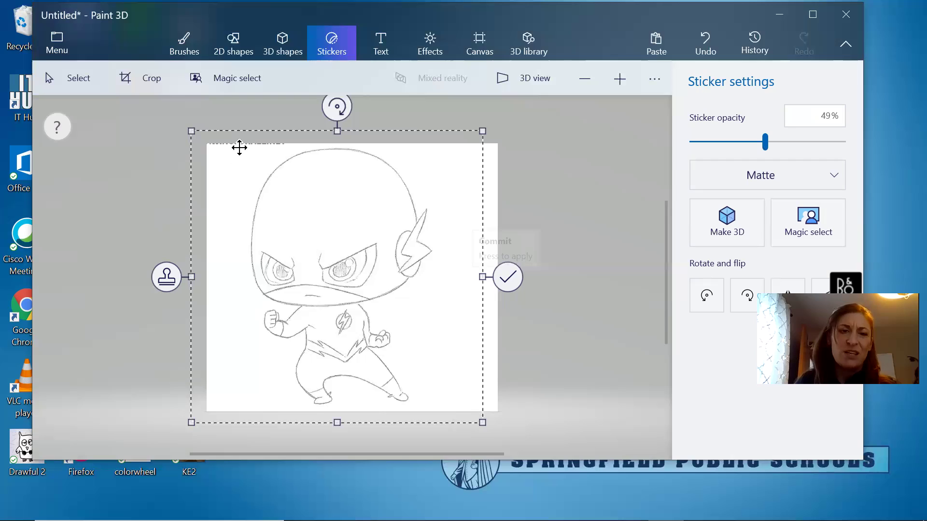
# Apply the faded sticker and select the 2D shapes Line tool.
pyautogui.click(507, 274)
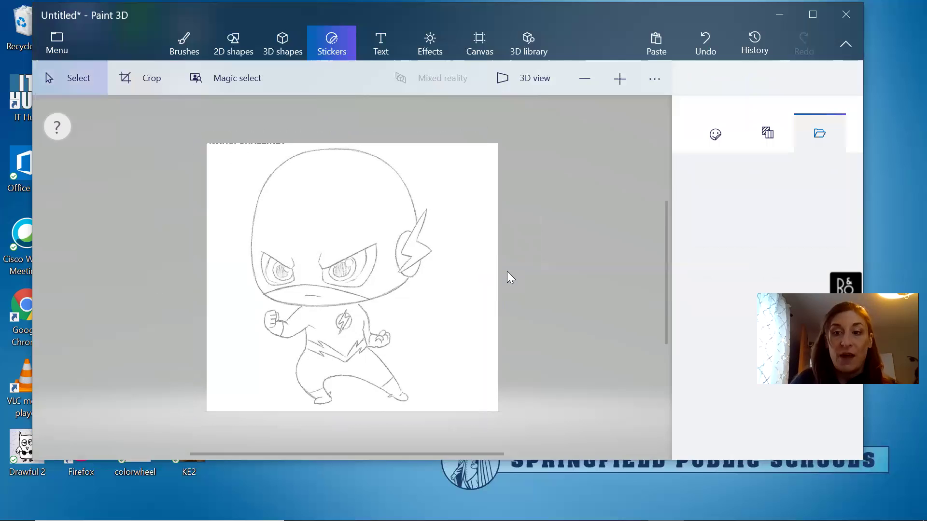
pyautogui.click(237, 39)
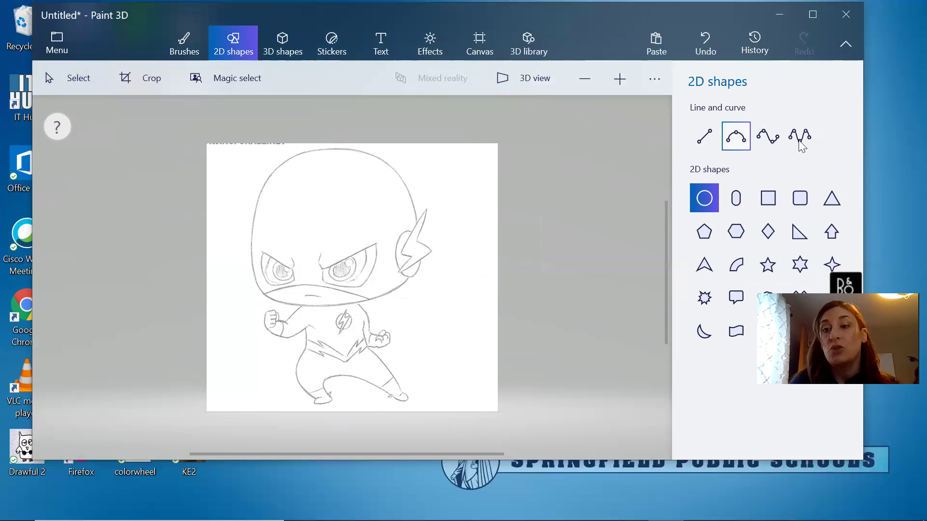
pyautogui.click(705, 143)
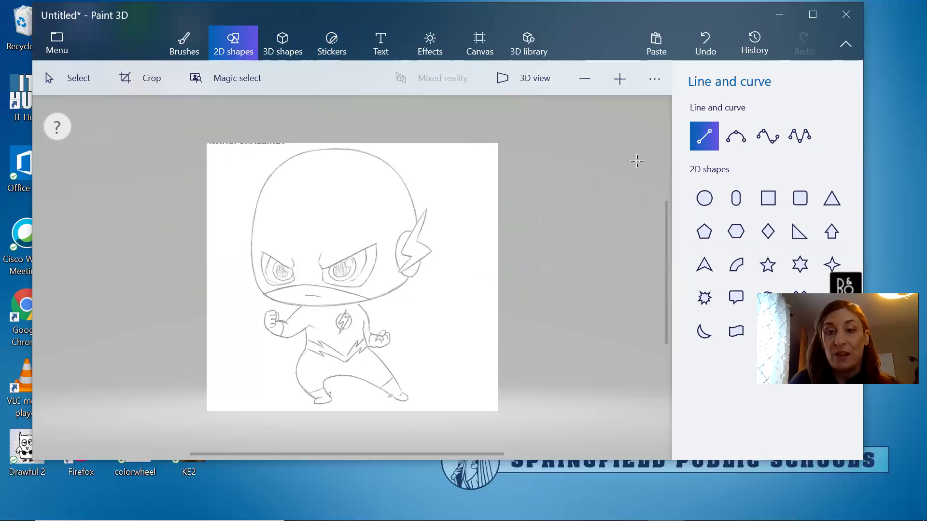
# Zoom in four levels and scroll down to the face and chest emblem.
pyautogui.click(610, 84)
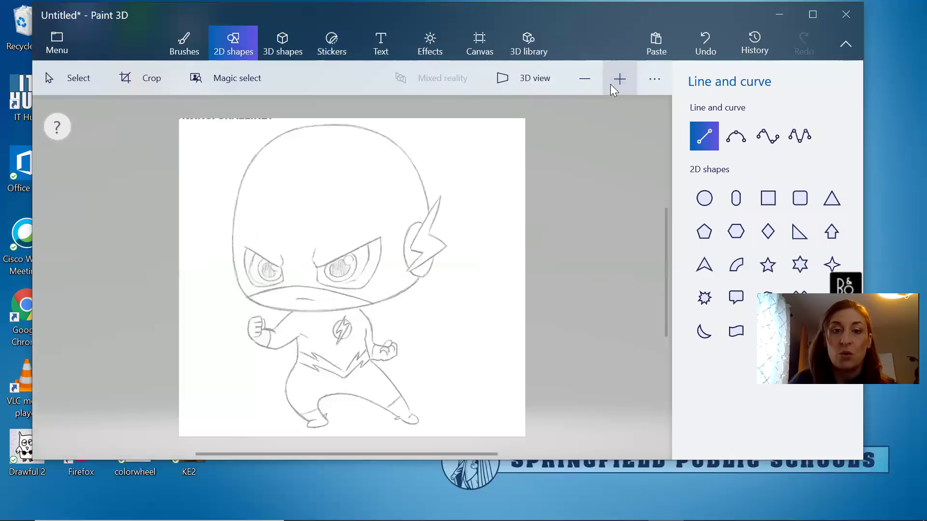
pyautogui.click(610, 84)
pyautogui.click(610, 84)
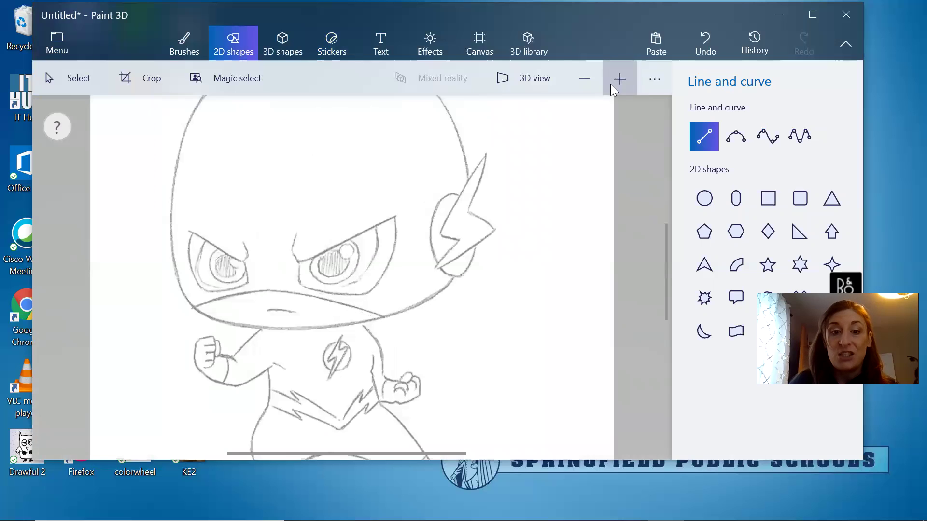
pyautogui.click(610, 84)
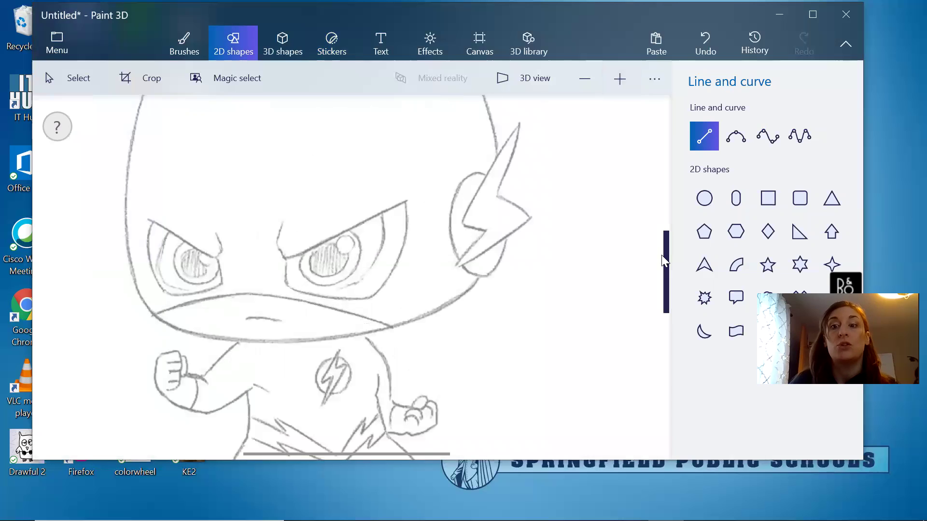
pyautogui.moveTo(667, 259); pyautogui.dragTo(662, 283)
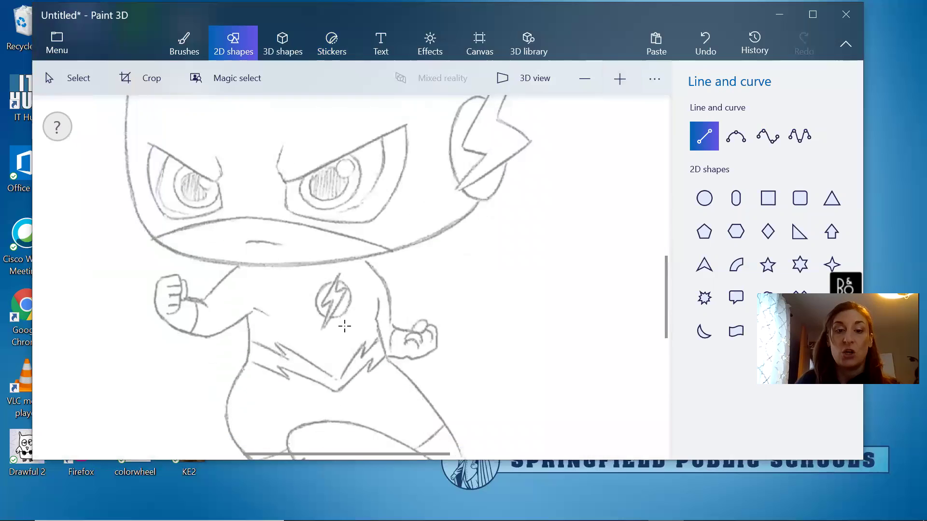
# Draw a black 4px line over the chest bolt and apply it.
pyautogui.moveTo(318, 305); pyautogui.dragTo(338, 275)
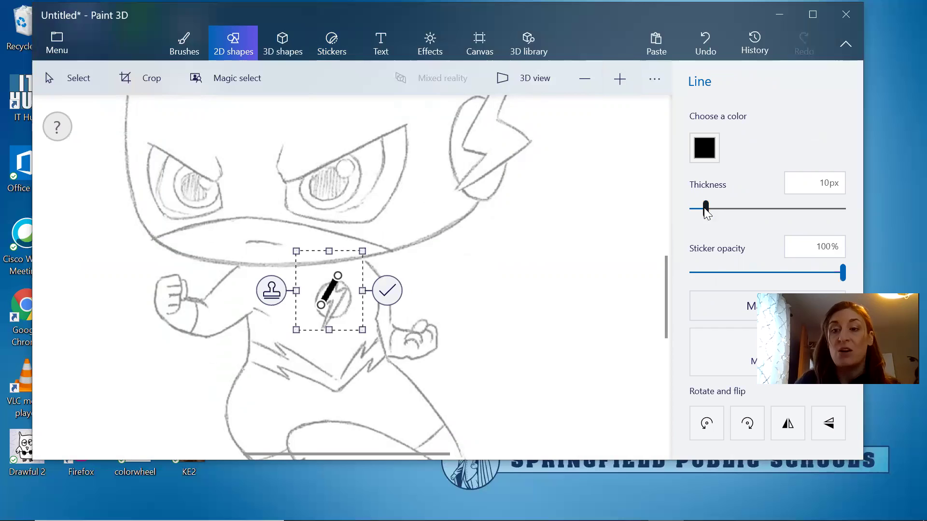
pyautogui.moveTo(706, 213); pyautogui.dragTo(698, 213)
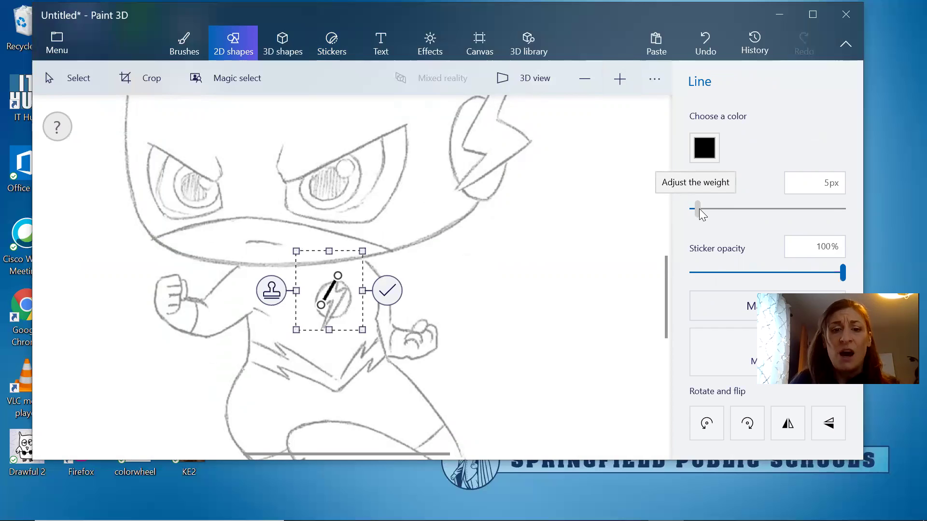
pyautogui.click(700, 209)
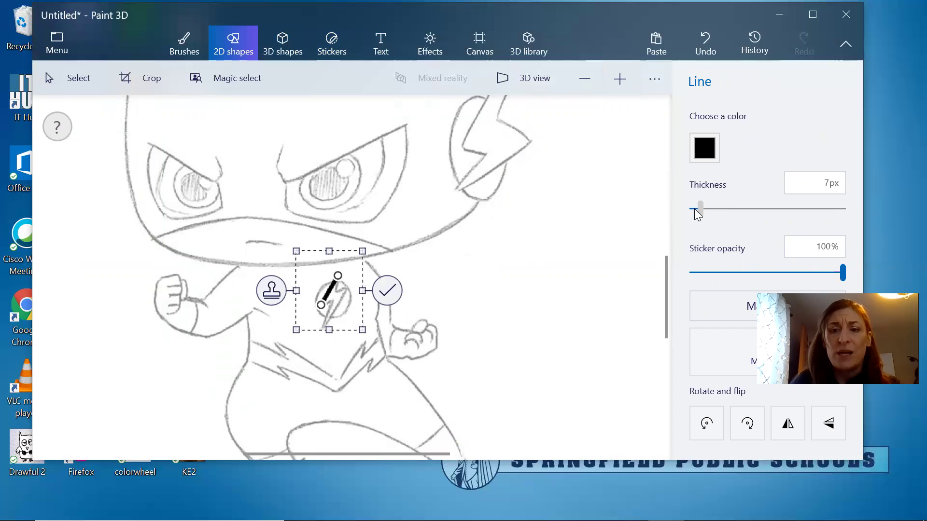
pyautogui.click(694, 209)
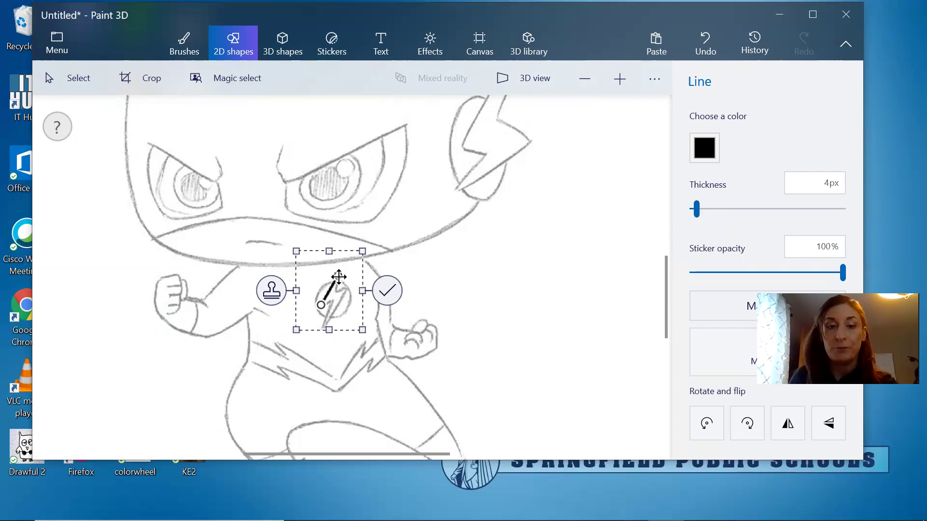
pyautogui.click(388, 292)
# Draw and apply a second line along the next edge of the bolt.
pyautogui.click(703, 136)
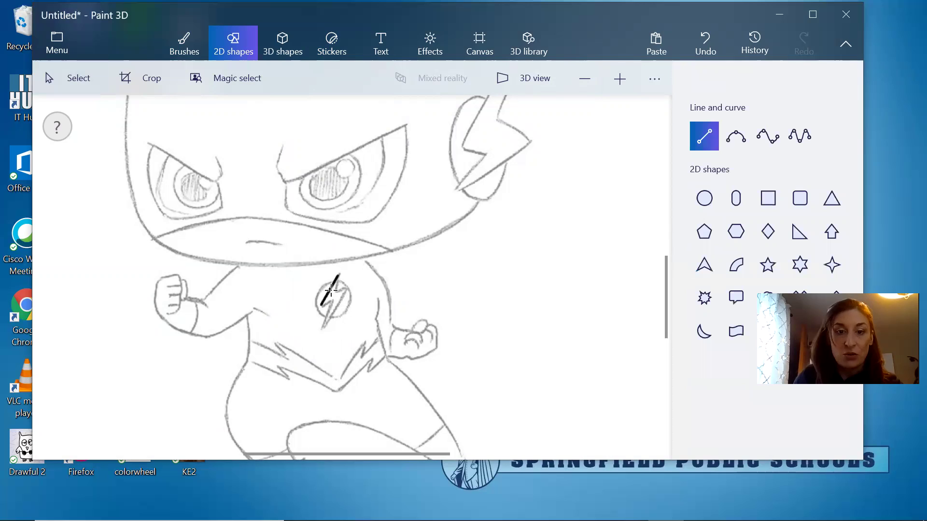
pyautogui.moveTo(336, 275); pyautogui.dragTo(336, 292)
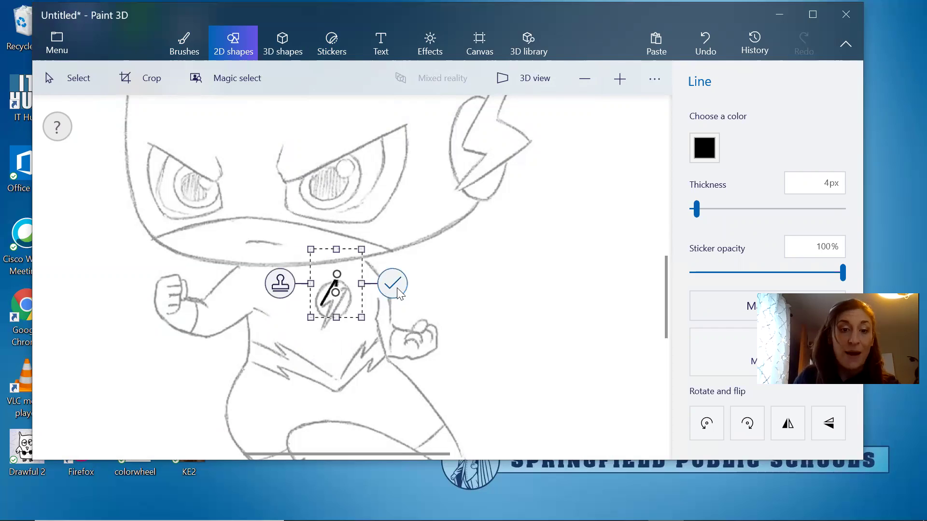
pyautogui.click(393, 285)
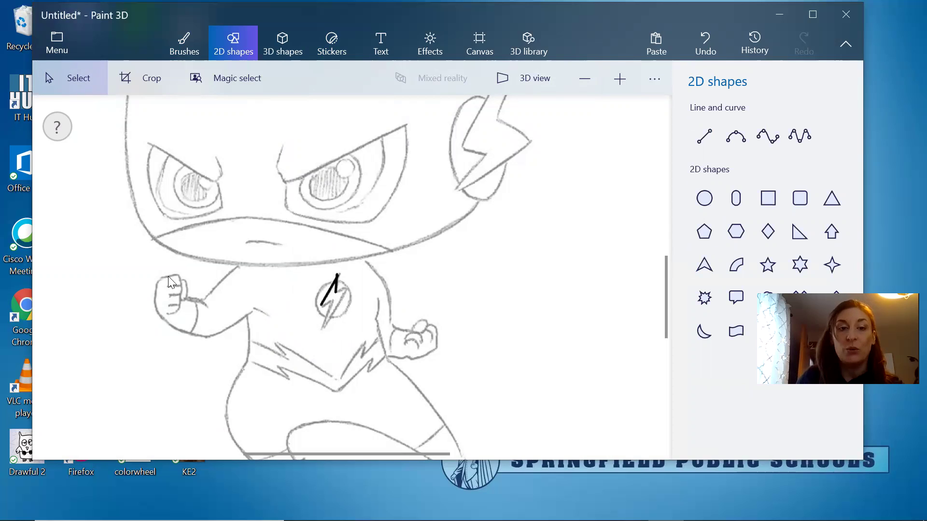
# Trace the lower-left head edge to the chin with a 3-point curve and apply it.
pyautogui.click(739, 136)
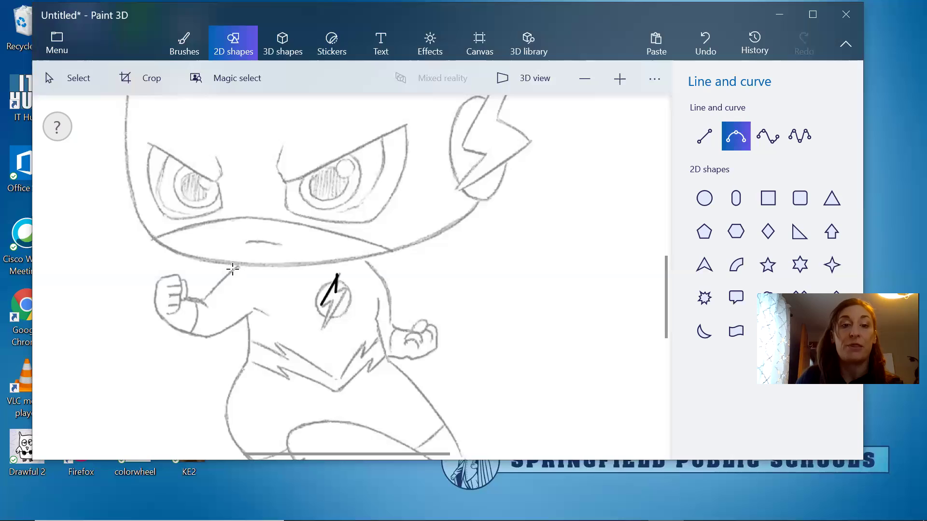
pyautogui.moveTo(239, 264)
pyautogui.mouseDown()
pyautogui.moveTo(121, 232)
pyautogui.moveTo(114, 190)
pyautogui.moveTo(131, 189)
pyautogui.mouseUp()
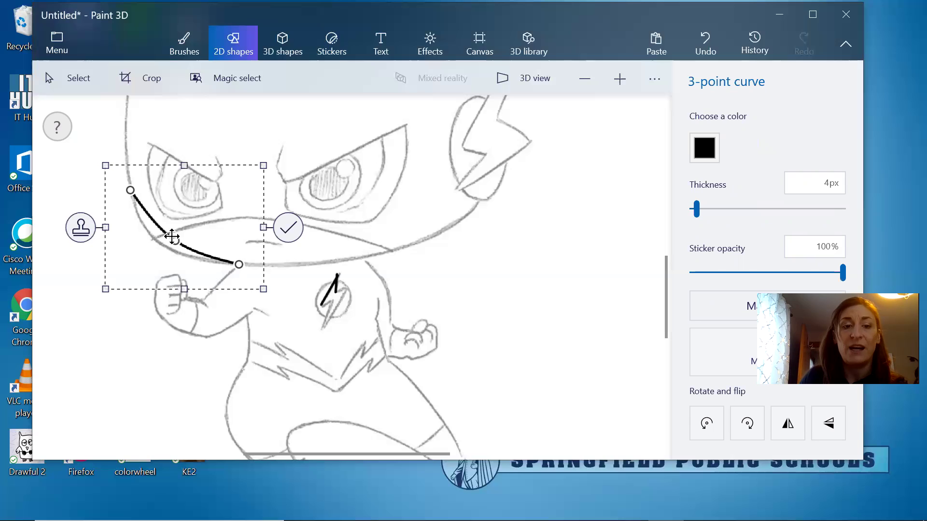
pyautogui.moveTo(176, 241); pyautogui.dragTo(160, 247)
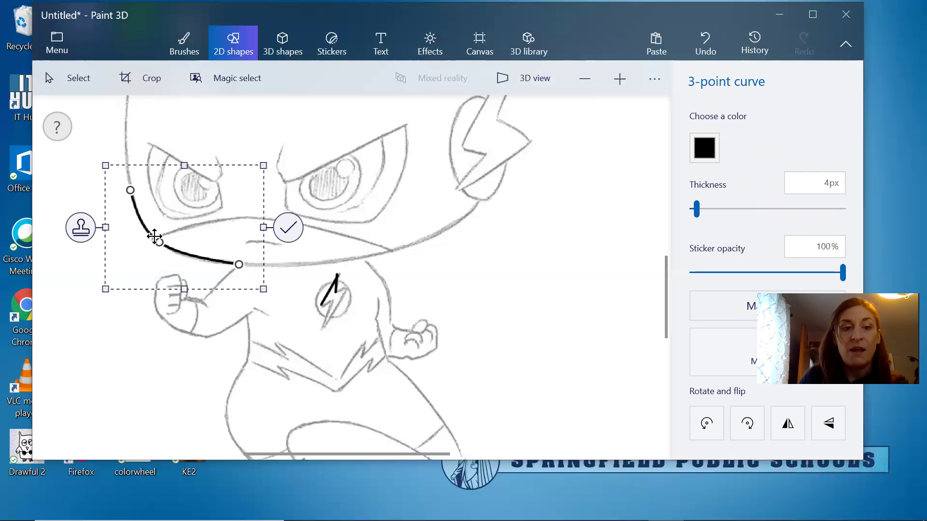
pyautogui.moveTo(154, 237); pyautogui.dragTo(266, 353)
pyautogui.moveTo(199, 342); pyautogui.dragTo(157, 240)
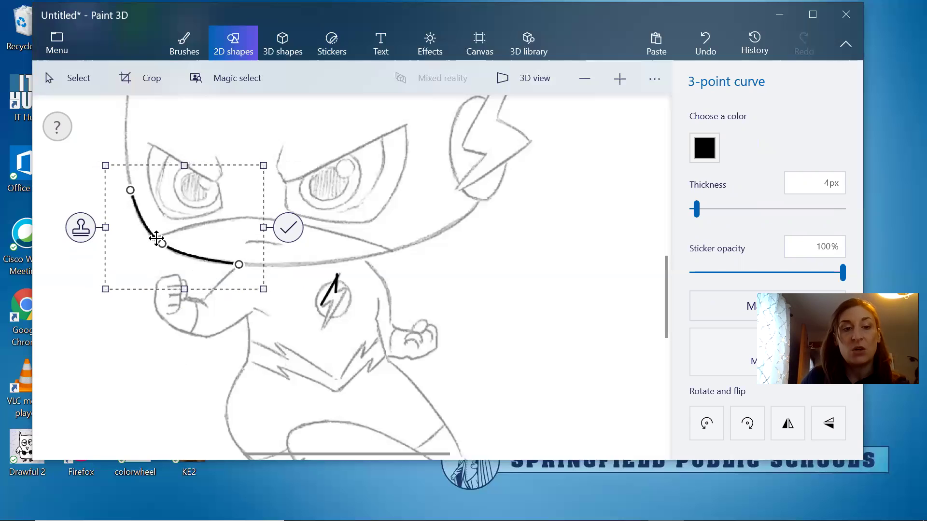
pyautogui.click(288, 234)
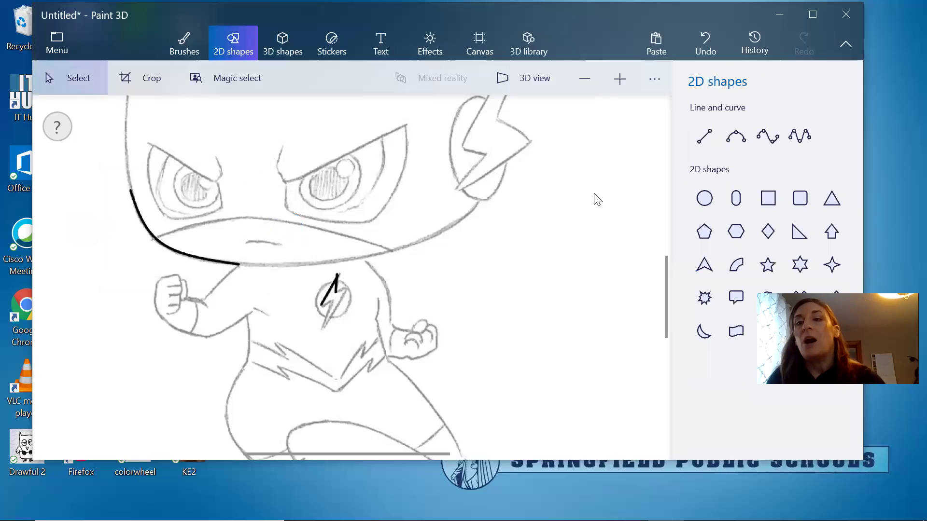
# Draw a 4-point curve up the head's left side toward the skull top and apply it.
pyautogui.click(763, 136)
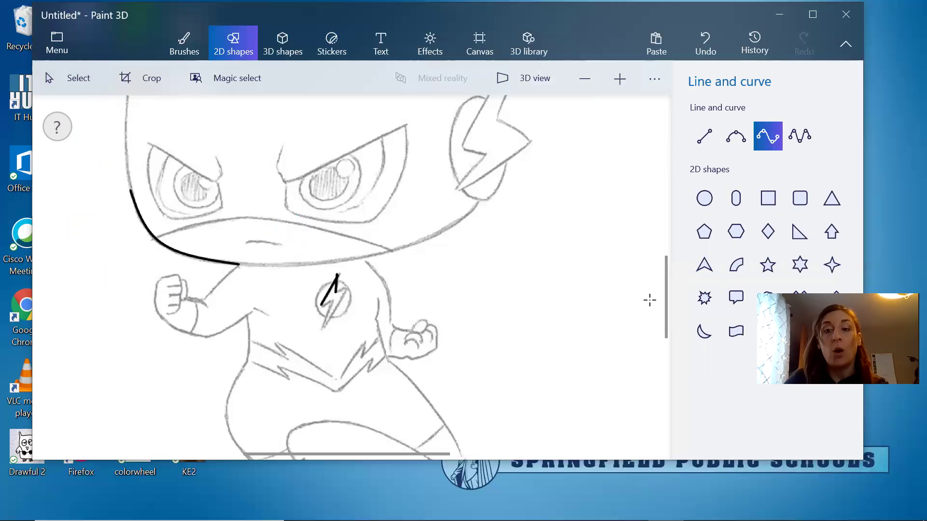
pyautogui.moveTo(666, 309)
pyautogui.mouseDown()
pyautogui.moveTo(665, 244)
pyautogui.moveTo(664, 254)
pyautogui.mouseUp()
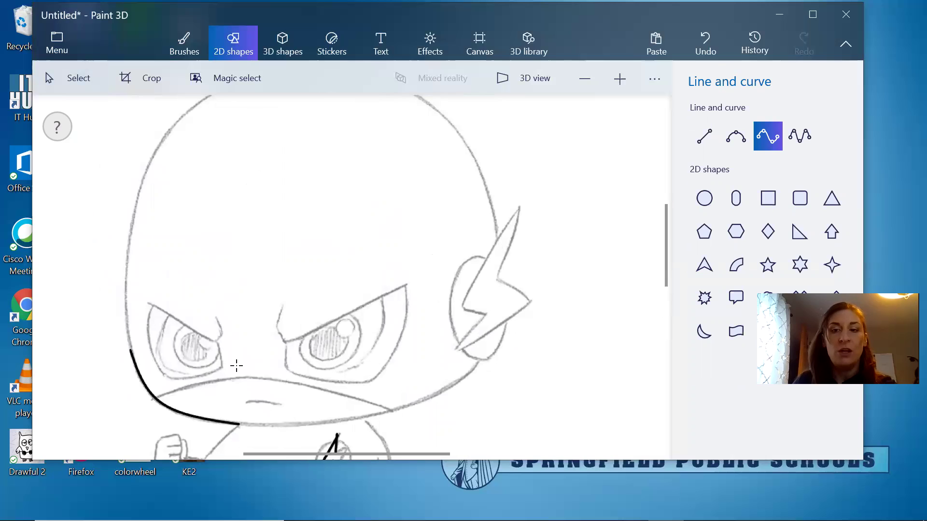
pyautogui.moveTo(664, 273)
pyautogui.mouseDown()
pyautogui.moveTo(665, 309)
pyautogui.moveTo(678, 274)
pyautogui.moveTo(679, 283)
pyautogui.mouseUp()
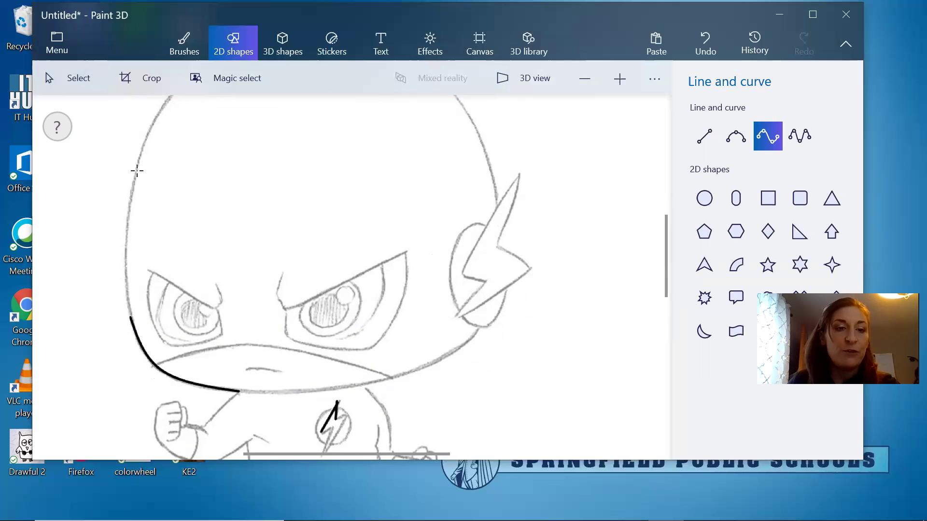
pyautogui.moveTo(137, 171)
pyautogui.mouseDown()
pyautogui.moveTo(134, 145)
pyautogui.moveTo(145, 147)
pyautogui.moveTo(168, 103)
pyautogui.mouseUp()
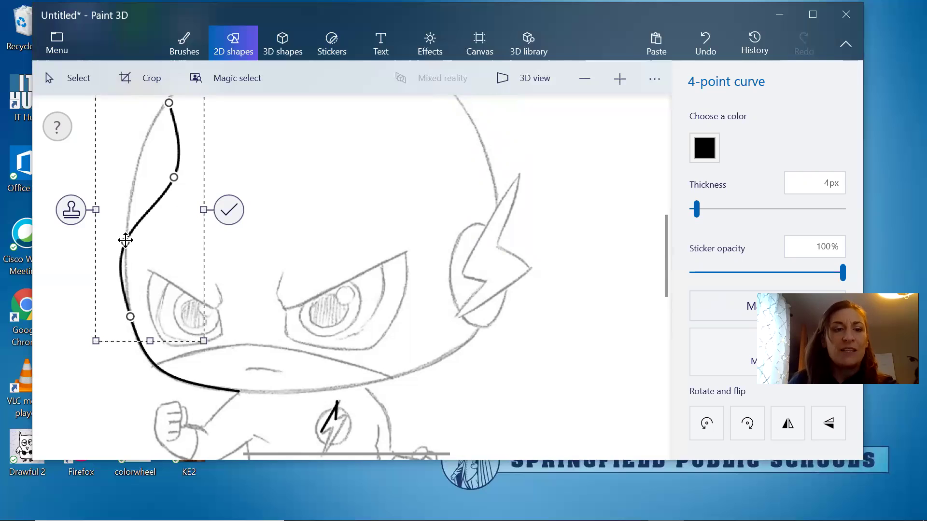
pyautogui.moveTo(125, 230); pyautogui.dragTo(128, 226)
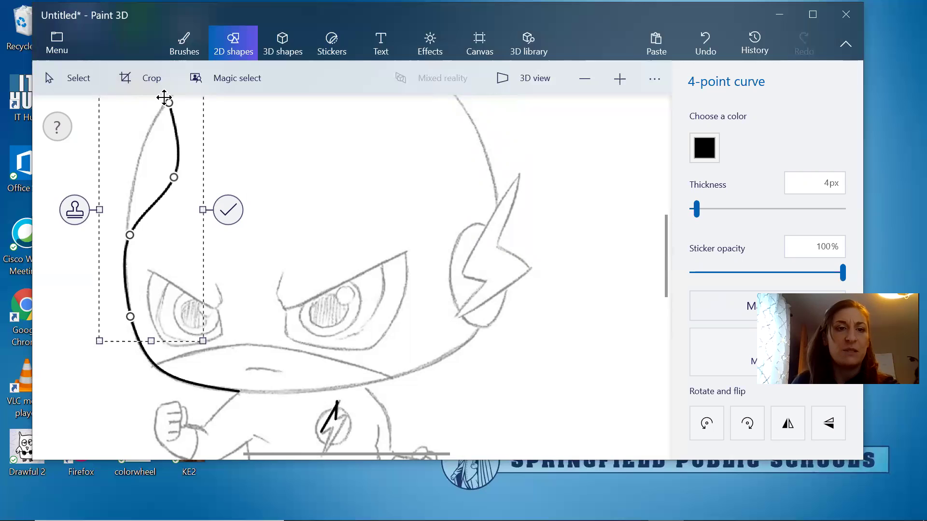
pyautogui.moveTo(164, 97); pyautogui.dragTo(163, 91)
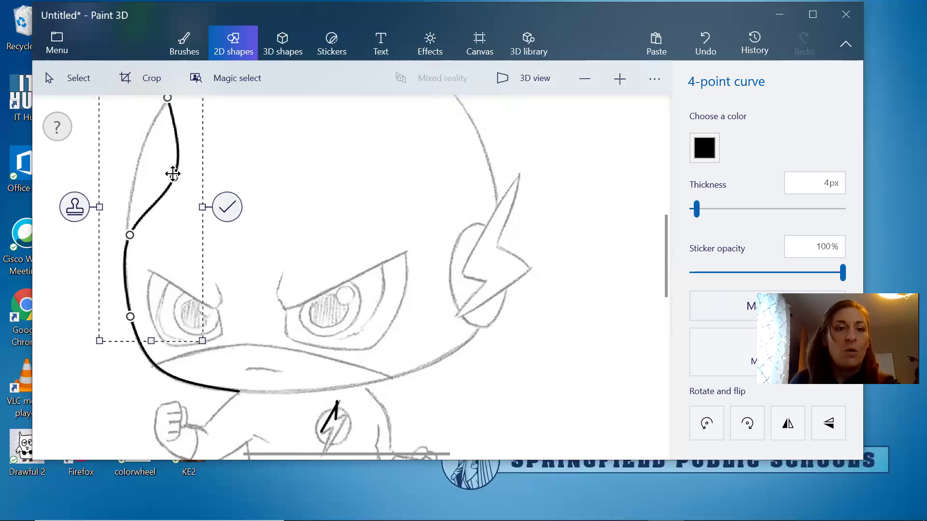
pyautogui.moveTo(173, 175); pyautogui.dragTo(131, 158)
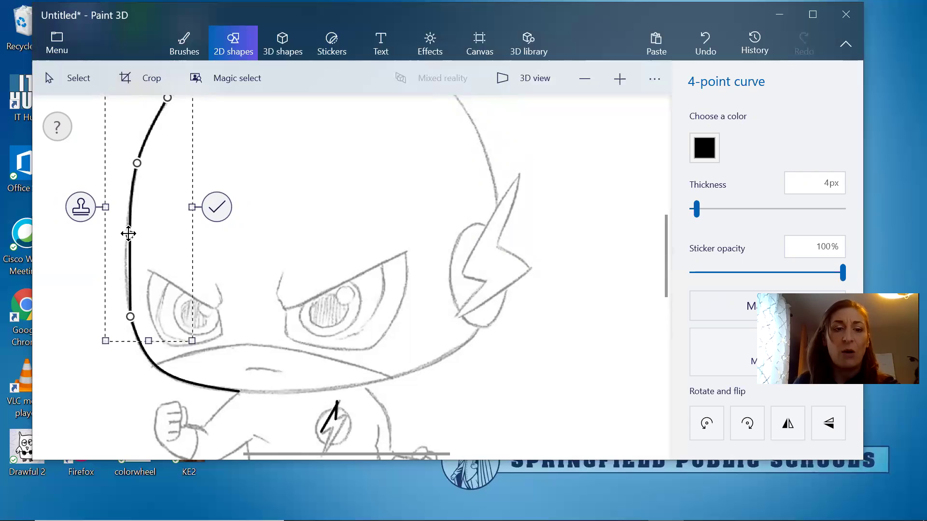
pyautogui.moveTo(118, 235); pyautogui.dragTo(119, 243)
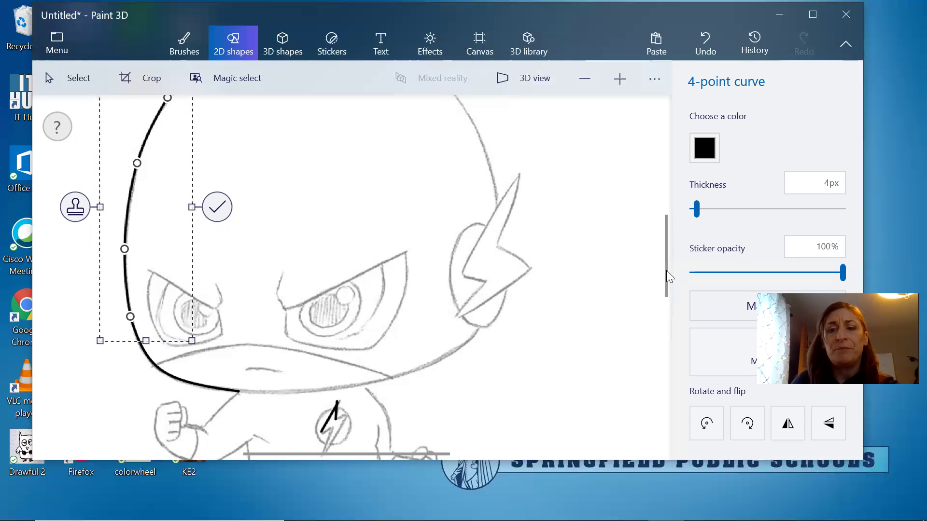
pyautogui.moveTo(665, 277); pyautogui.dragTo(663, 262)
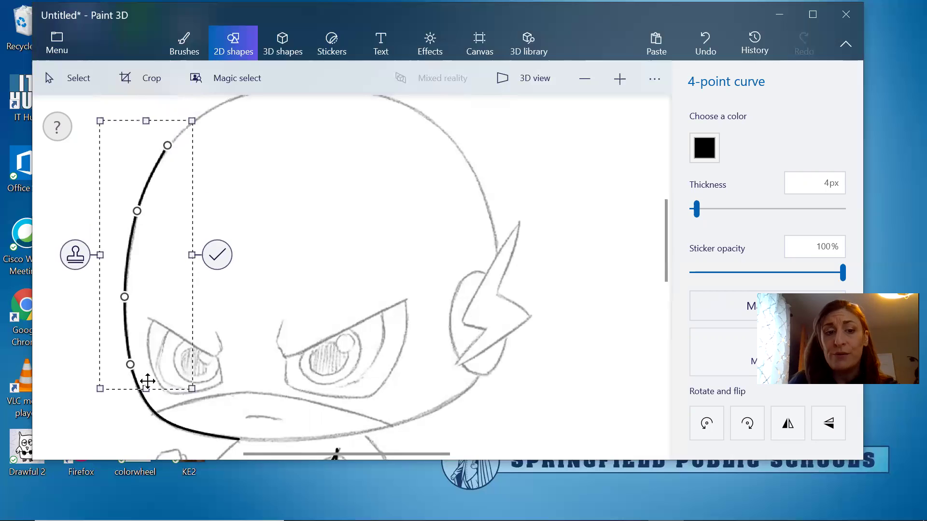
pyautogui.click(217, 254)
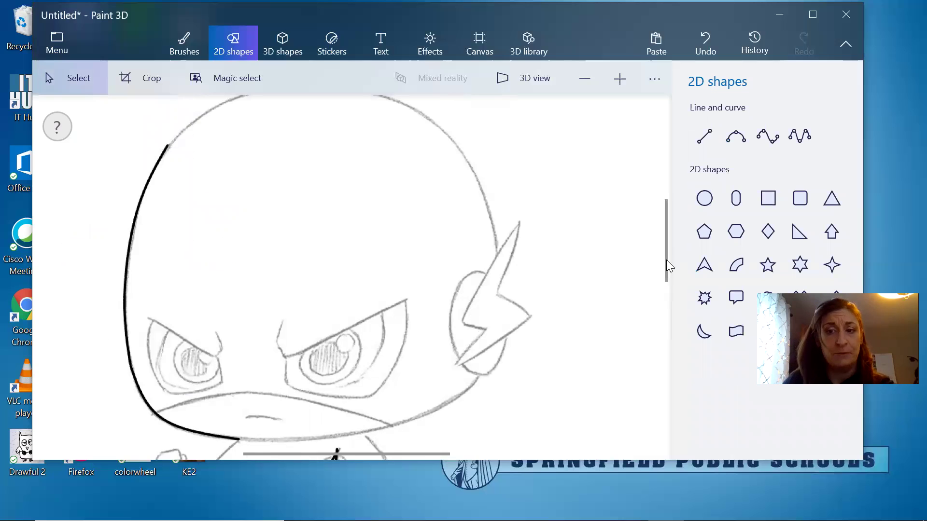
# Draw a 5-point curve over the top of the head, fitting each point to the outline.
pyautogui.moveTo(666, 260); pyautogui.dragTo(672, 239)
pyautogui.click(812, 133)
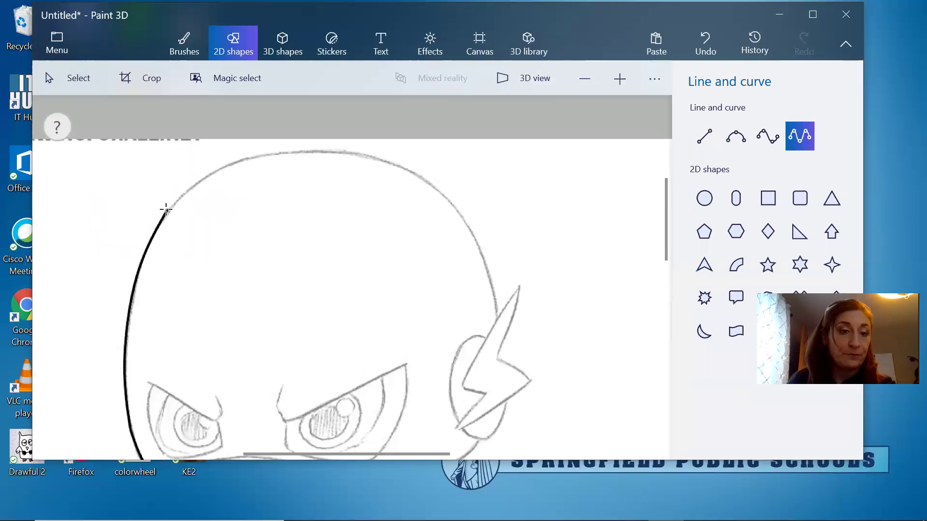
pyautogui.moveTo(165, 209)
pyautogui.mouseDown()
pyautogui.moveTo(399, 156)
pyautogui.moveTo(417, 174)
pyautogui.mouseUp()
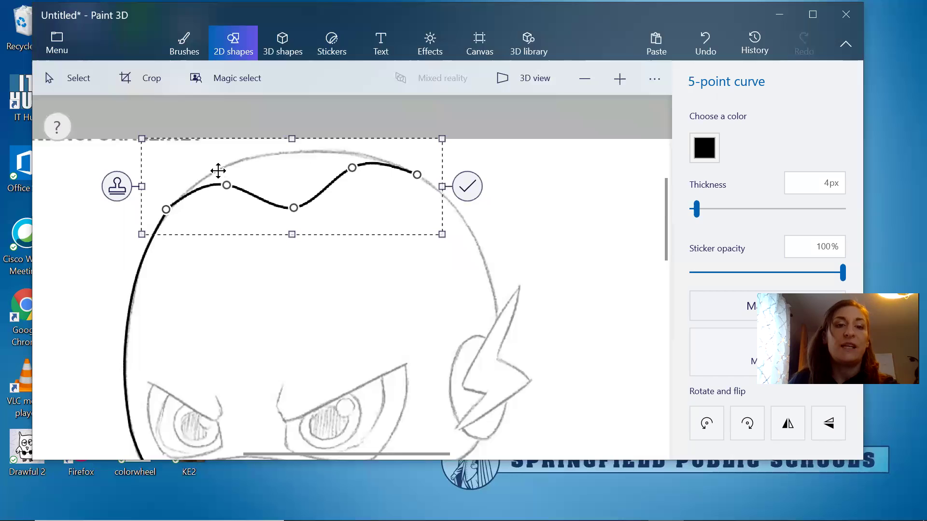
pyautogui.moveTo(226, 185); pyautogui.dragTo(224, 176)
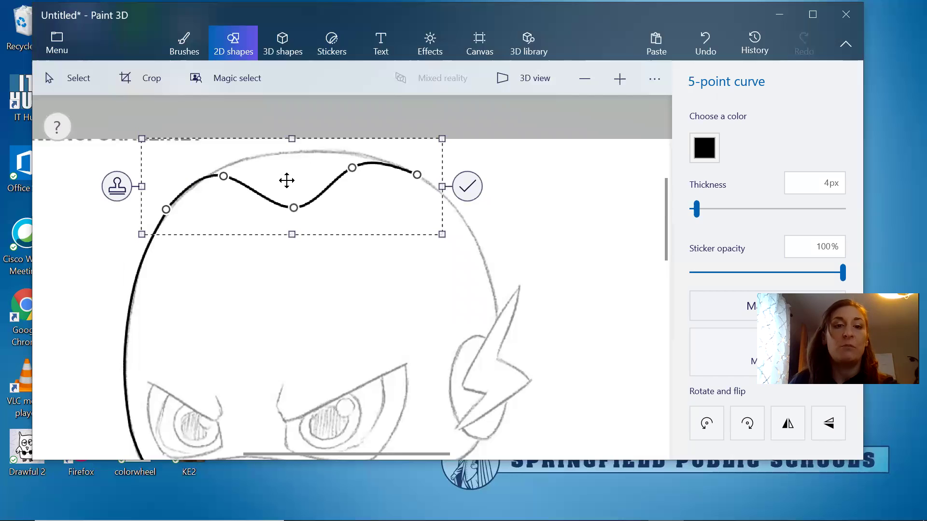
pyautogui.moveTo(293, 207); pyautogui.dragTo(285, 153)
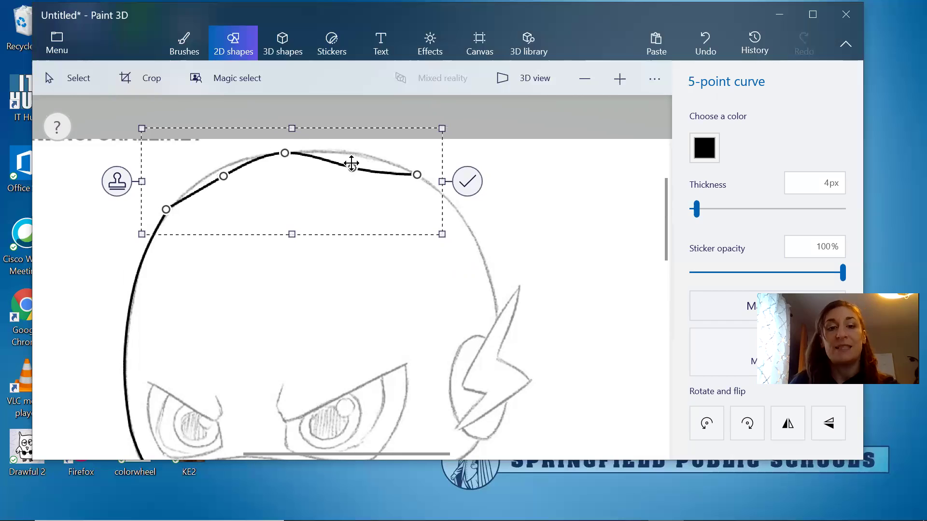
pyautogui.moveTo(350, 166); pyautogui.dragTo(437, 246)
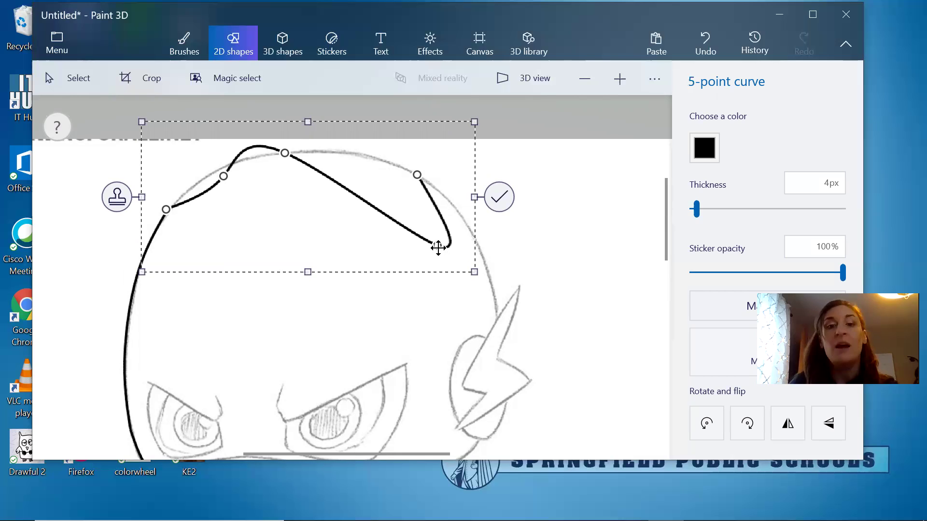
pyautogui.moveTo(438, 247); pyautogui.dragTo(354, 153)
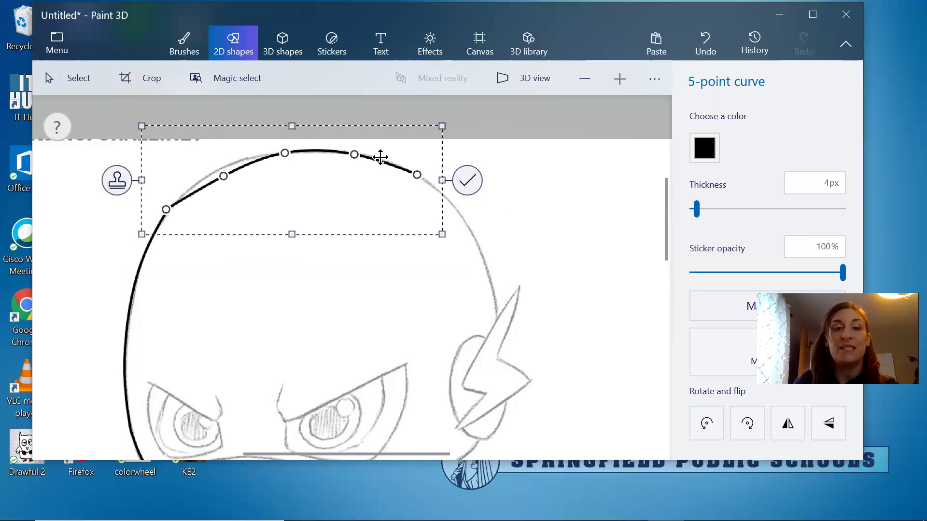
pyautogui.moveTo(227, 176); pyautogui.dragTo(213, 161)
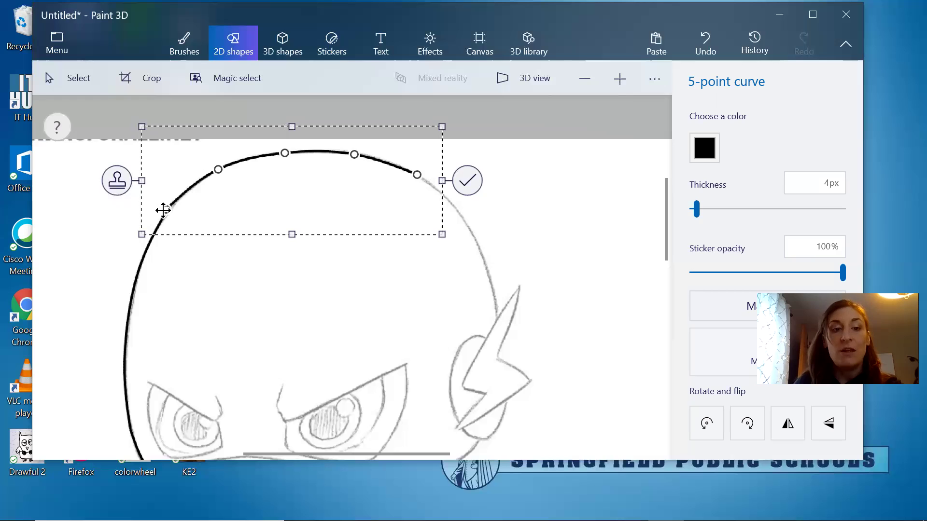
pyautogui.moveTo(163, 209)
pyautogui.mouseDown()
pyautogui.moveTo(168, 220)
pyautogui.moveTo(161, 205)
pyautogui.mouseUp()
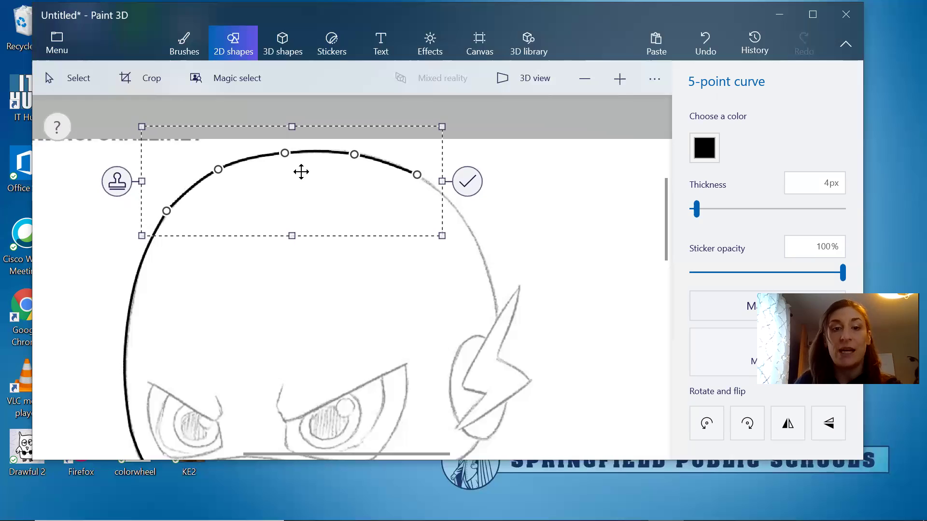
# Commit the top-of-head curve, then trace the head's right side down to the bolt.
pyautogui.click(466, 184)
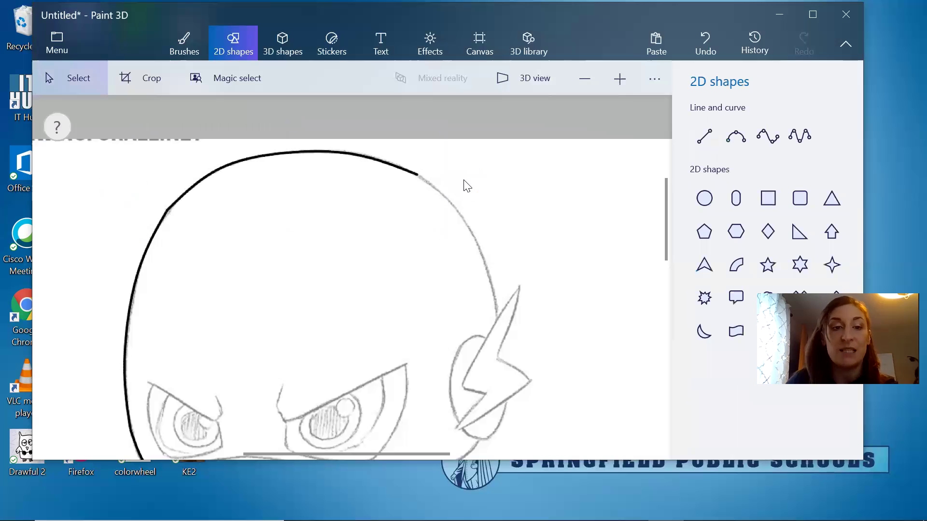
pyautogui.click(768, 136)
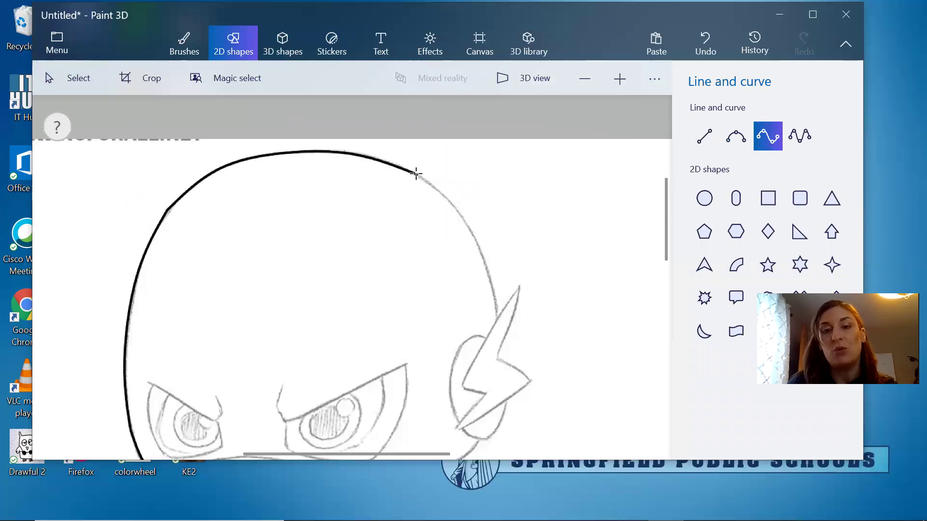
pyautogui.moveTo(416, 173)
pyautogui.mouseDown()
pyautogui.moveTo(479, 265)
pyautogui.moveTo(497, 321)
pyautogui.mouseUp()
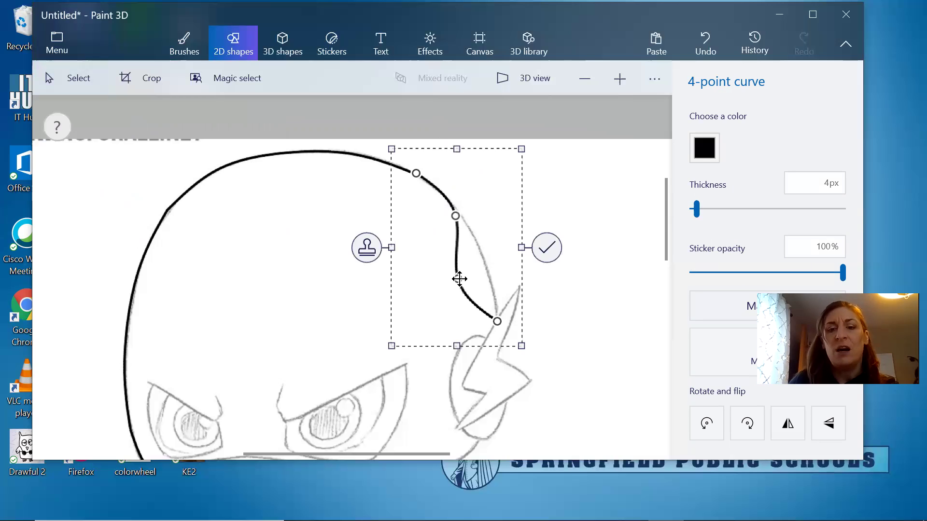
pyautogui.moveTo(459, 279); pyautogui.dragTo(481, 269)
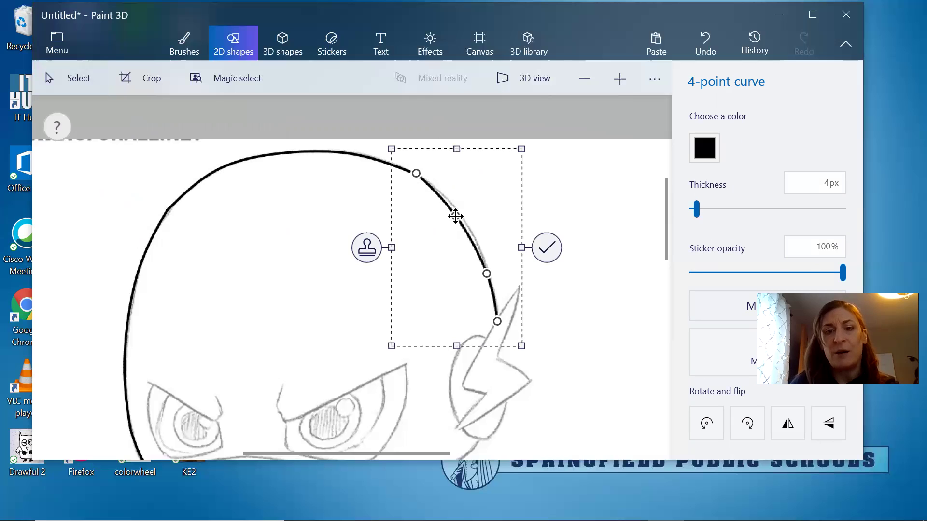
pyautogui.moveTo(455, 213); pyautogui.dragTo(455, 212)
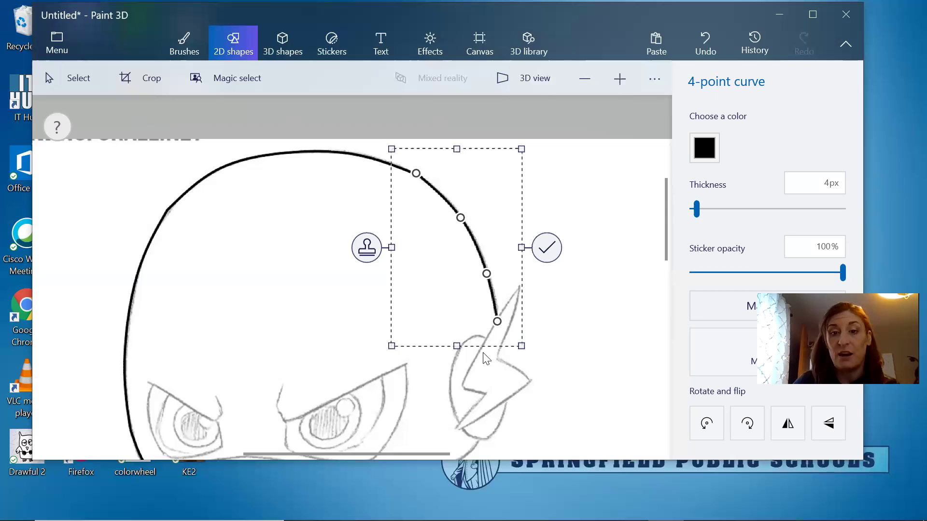
pyautogui.click(546, 248)
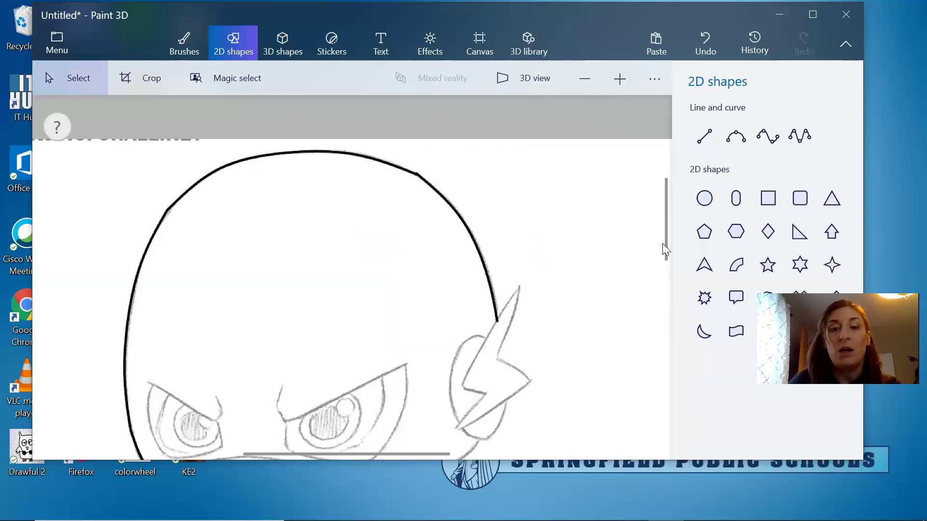
# Draw a curve from the bolt's top point down its right edge and straighten it.
pyautogui.scroll(-1, 664, 263)
pyautogui.scroll(-2, 666, 285)
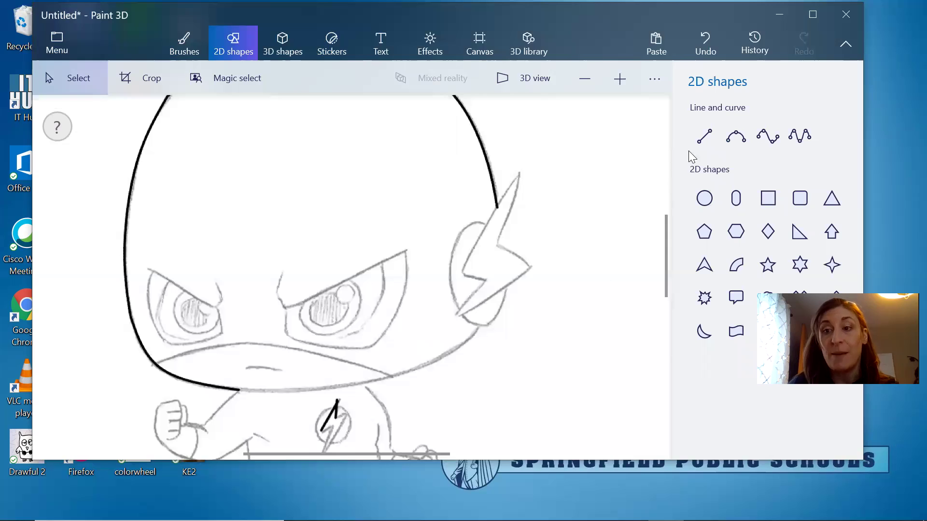
pyautogui.click(738, 138)
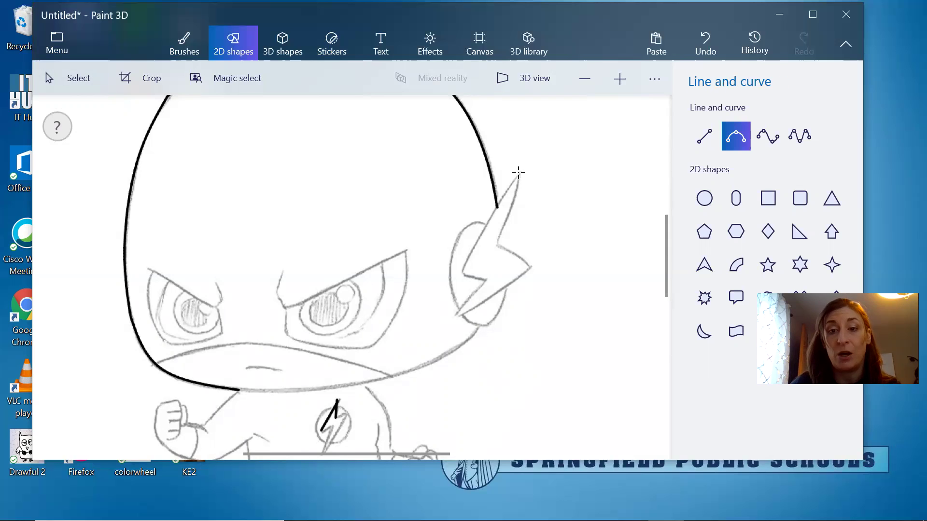
pyautogui.moveTo(519, 172); pyautogui.dragTo(497, 244)
pyautogui.moveTo(519, 210); pyautogui.dragTo(506, 205)
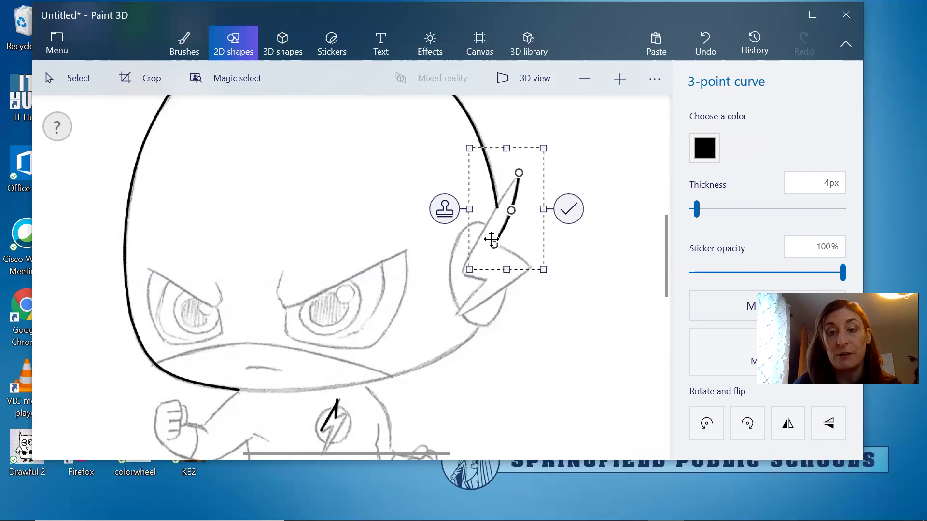
# Commit the bolt edge line, then add a straight line from the ear up to the bolt tip.
pyautogui.click(568, 209)
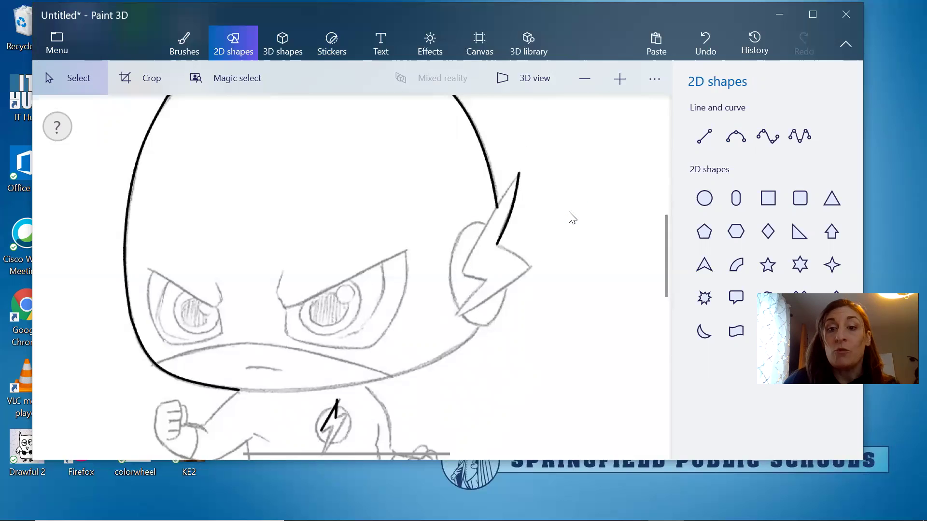
pyautogui.click(735, 139)
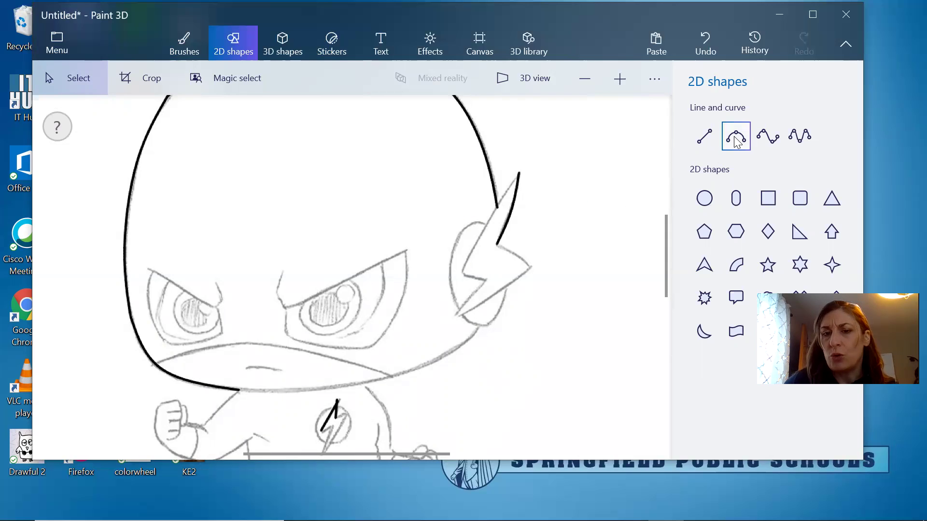
pyautogui.click(735, 139)
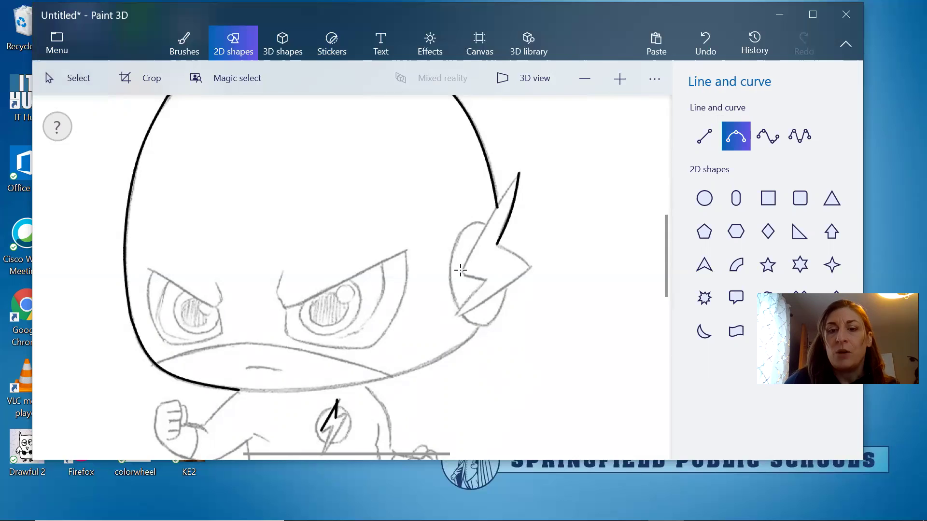
pyautogui.moveTo(462, 272)
pyautogui.mouseDown()
pyautogui.moveTo(474, 203)
pyautogui.moveTo(519, 172)
pyautogui.mouseUp()
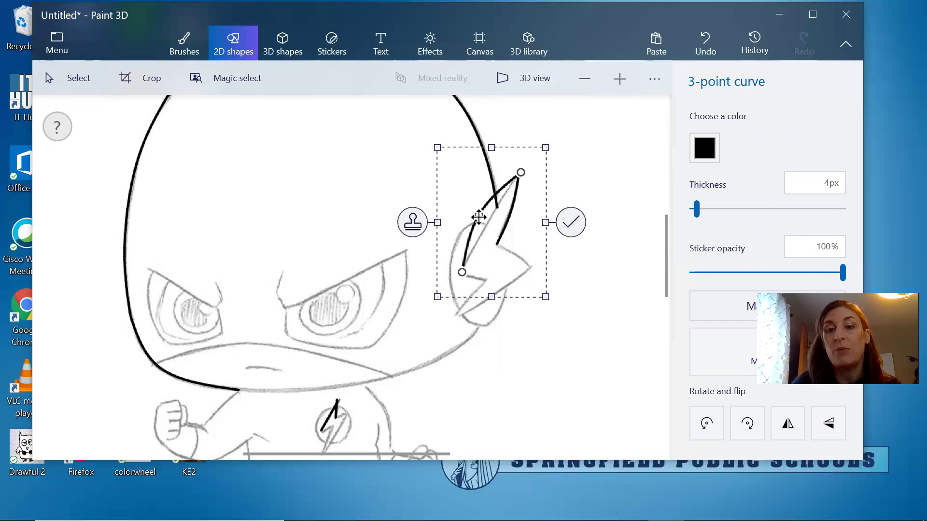
pyautogui.moveTo(480, 217); pyautogui.dragTo(482, 223)
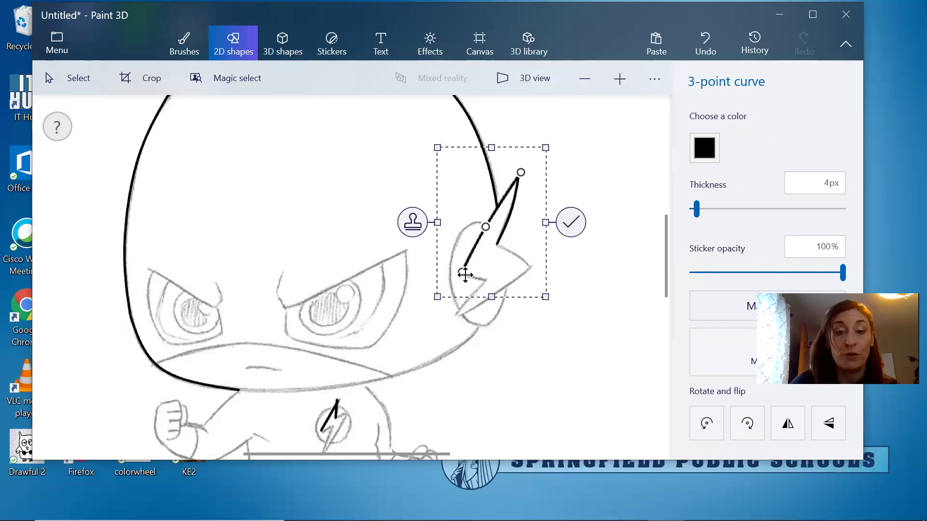
pyautogui.click(570, 223)
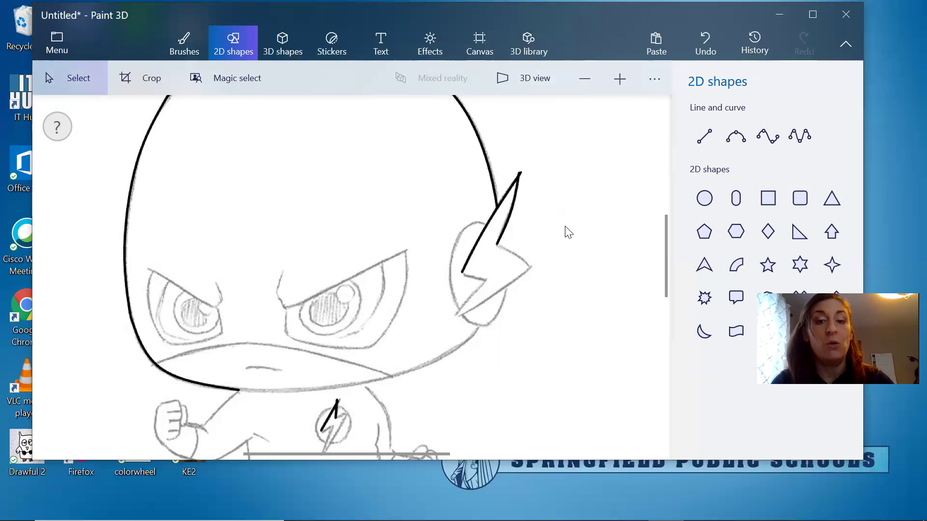
# Draw a line along the lower ear edge, bend it outward to the sketch, and commit it.
pyautogui.click(739, 140)
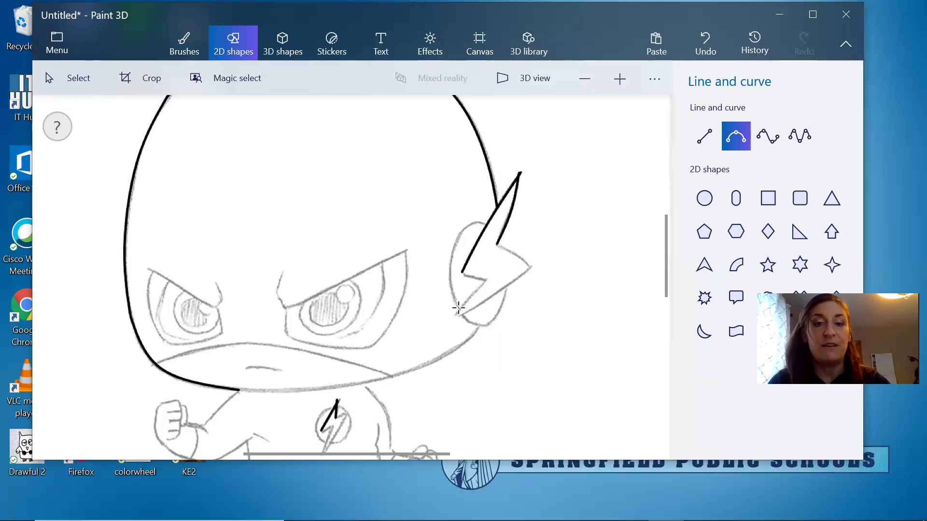
pyautogui.moveTo(459, 307)
pyautogui.mouseDown()
pyautogui.moveTo(449, 220)
pyautogui.moveTo(489, 222)
pyautogui.mouseUp()
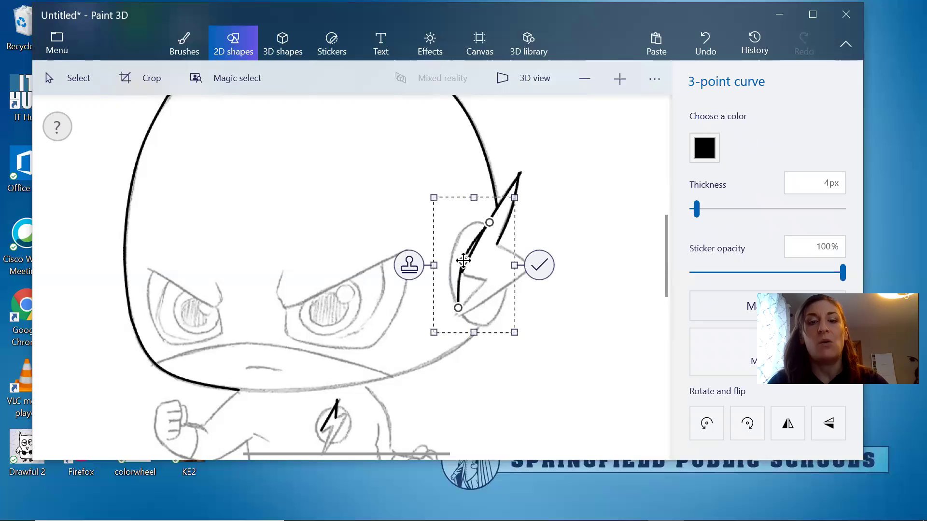
pyautogui.moveTo(463, 261)
pyautogui.mouseDown()
pyautogui.moveTo(441, 252)
pyautogui.moveTo(458, 223)
pyautogui.moveTo(449, 251)
pyautogui.mouseUp()
pyautogui.click(539, 264)
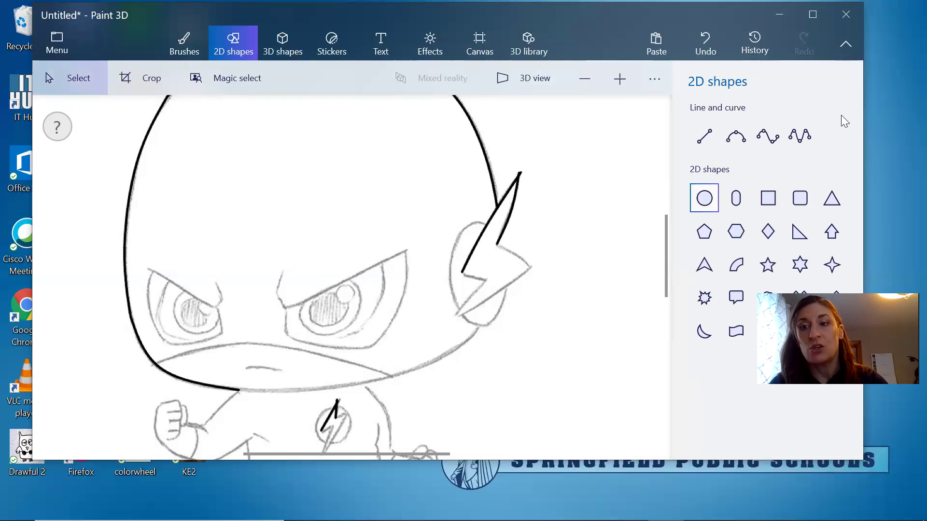
# Draw a curve from the bolt to the ear bottom, round it into an arc, and commit it.
pyautogui.click(763, 146)
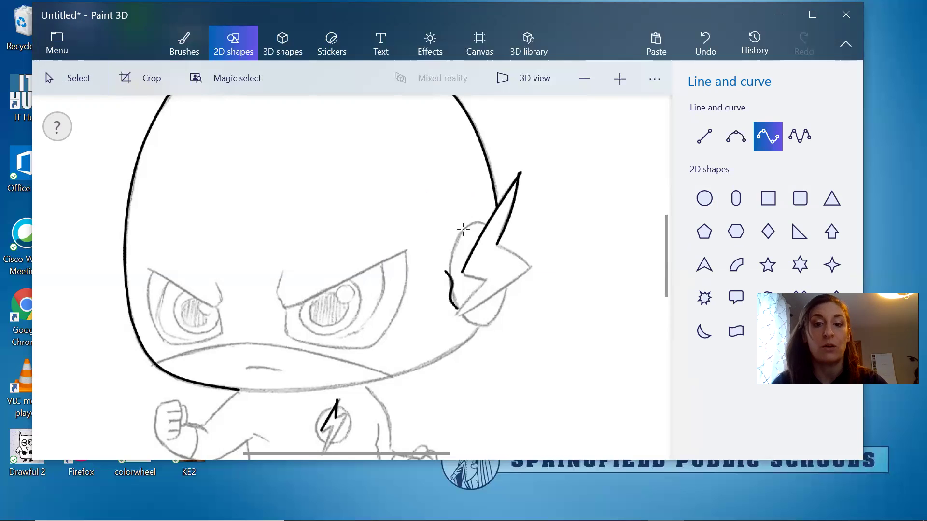
pyautogui.moveTo(456, 309)
pyautogui.mouseDown()
pyautogui.moveTo(488, 219)
pyautogui.moveTo(451, 287)
pyautogui.moveTo(445, 262)
pyautogui.mouseUp()
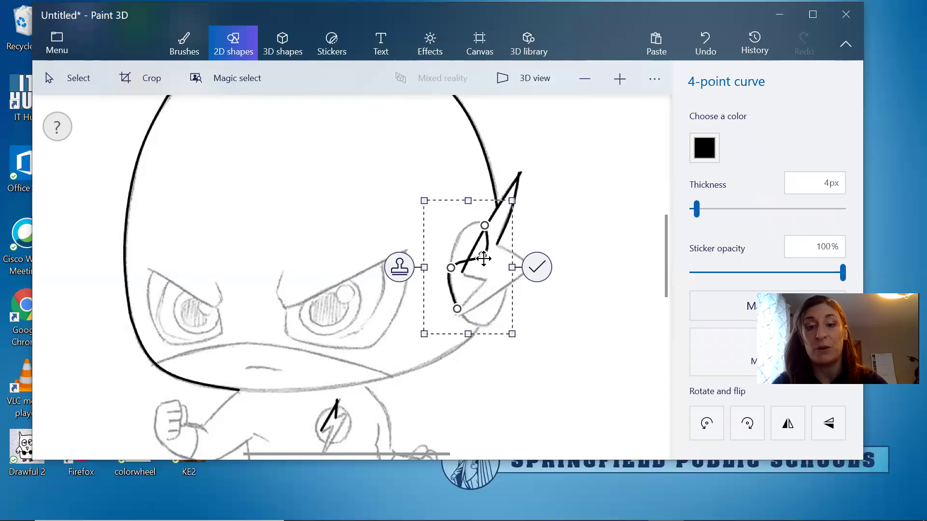
pyautogui.moveTo(482, 255); pyautogui.dragTo(462, 223)
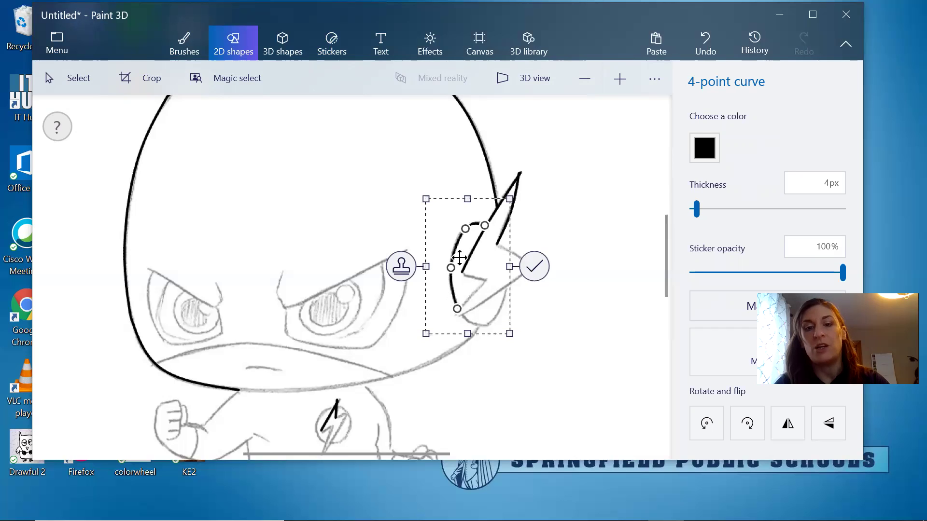
pyautogui.click(534, 267)
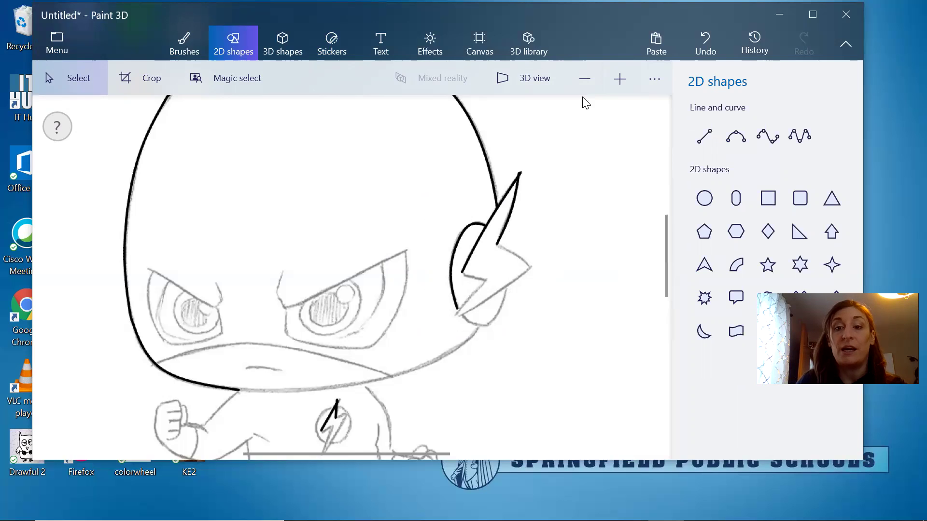
# Zoom out and show the Save as page with Image, Video and Paint 3D project formats.
pyautogui.click(584, 78)
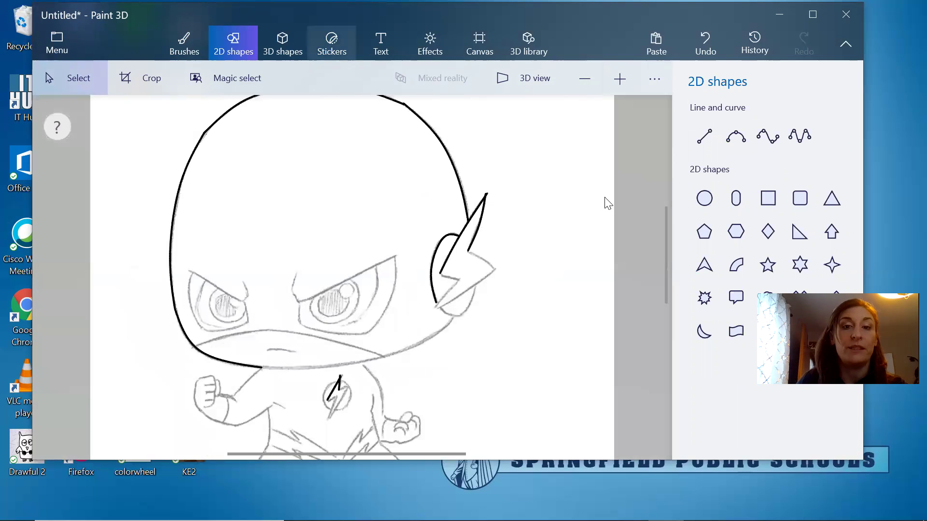
pyautogui.click(61, 35)
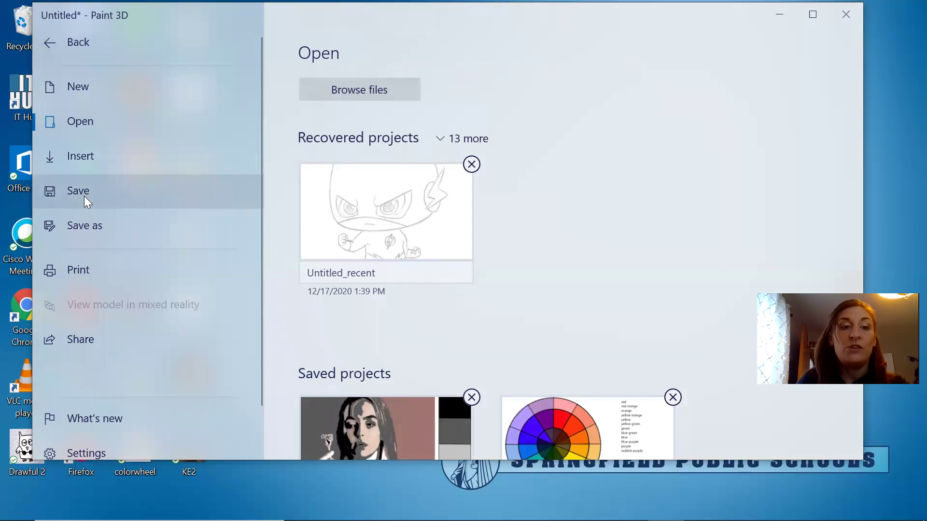
pyautogui.click(84, 217)
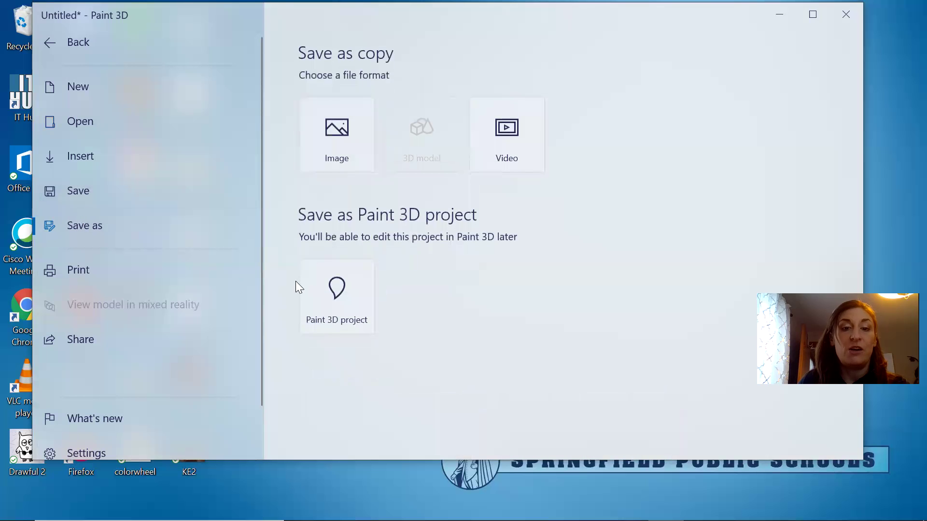